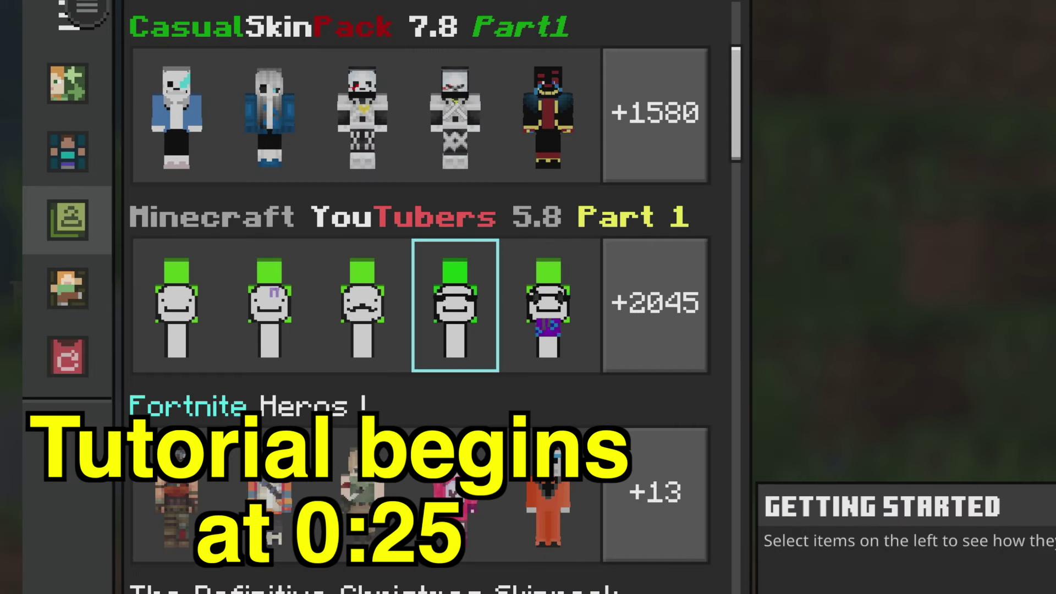
Step: Expand the Minecraft YouTubers pack's 2050-skin grid and browse skins like the crowned pig and camo
key("Return")
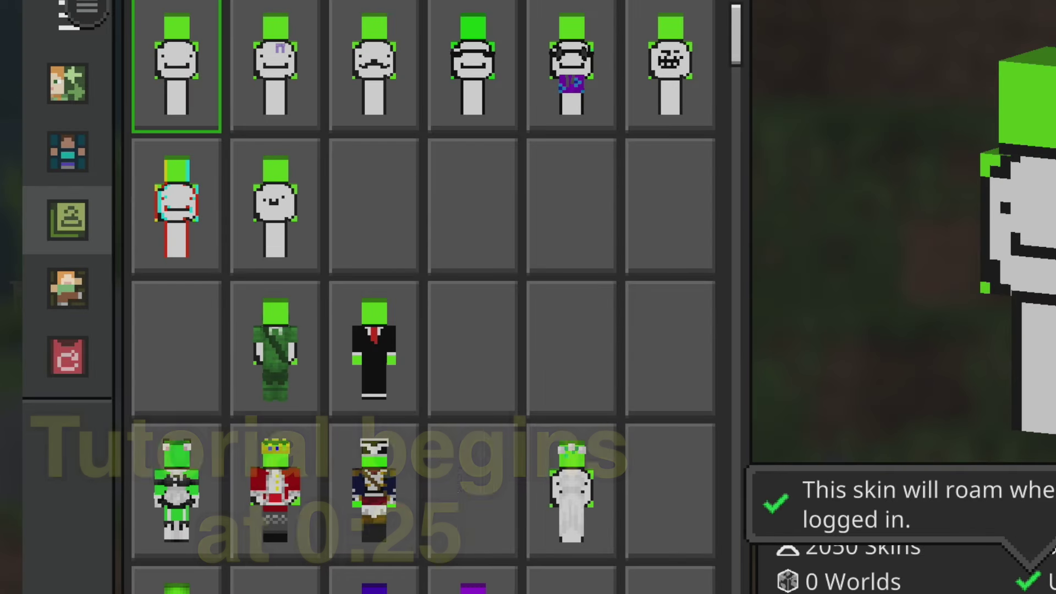
scroll(670, 531, "down", 3)
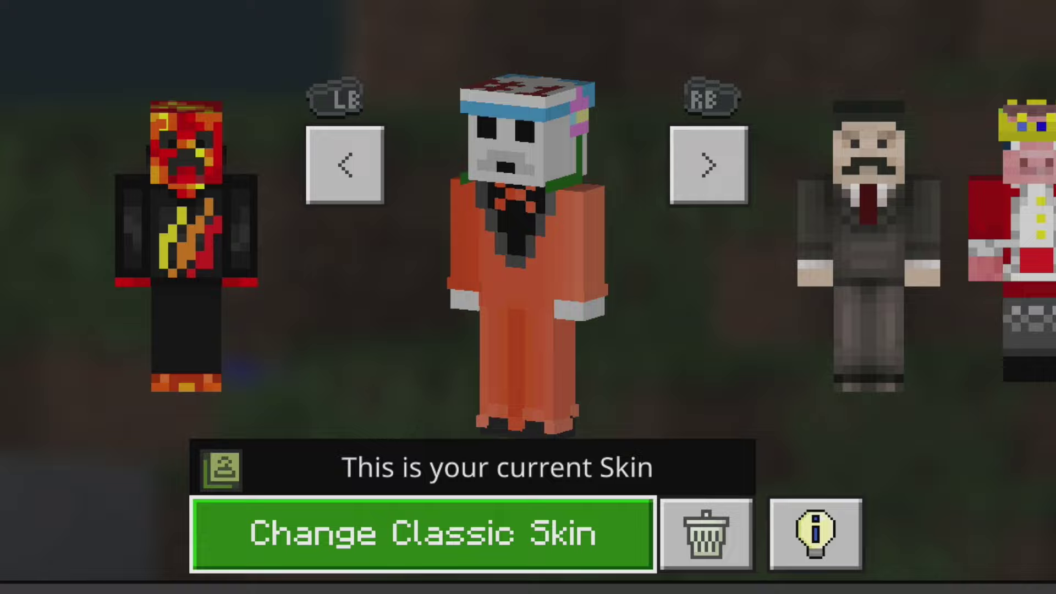
key("Right")
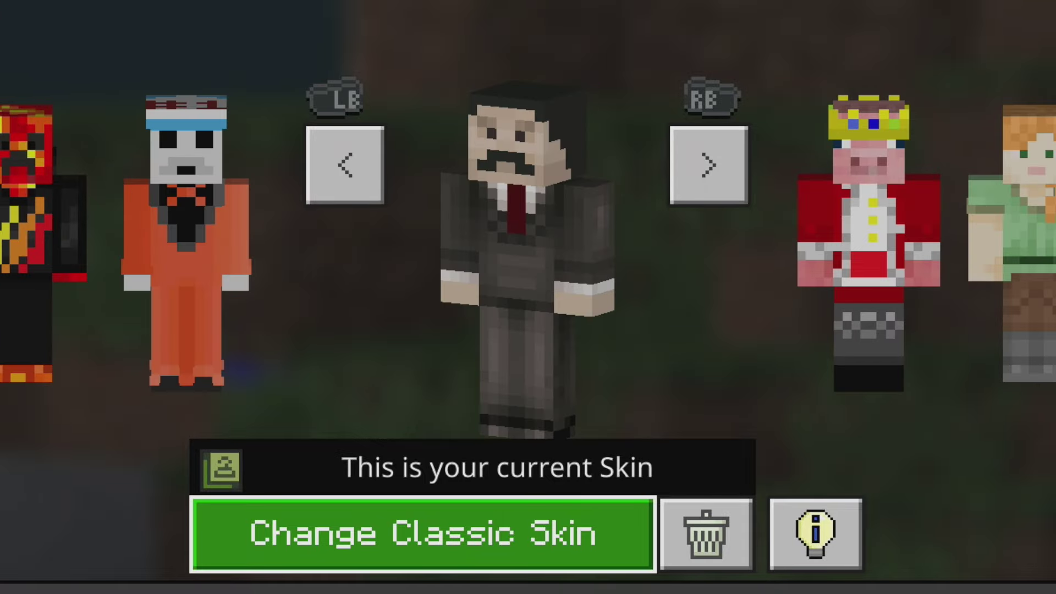
key("Right")
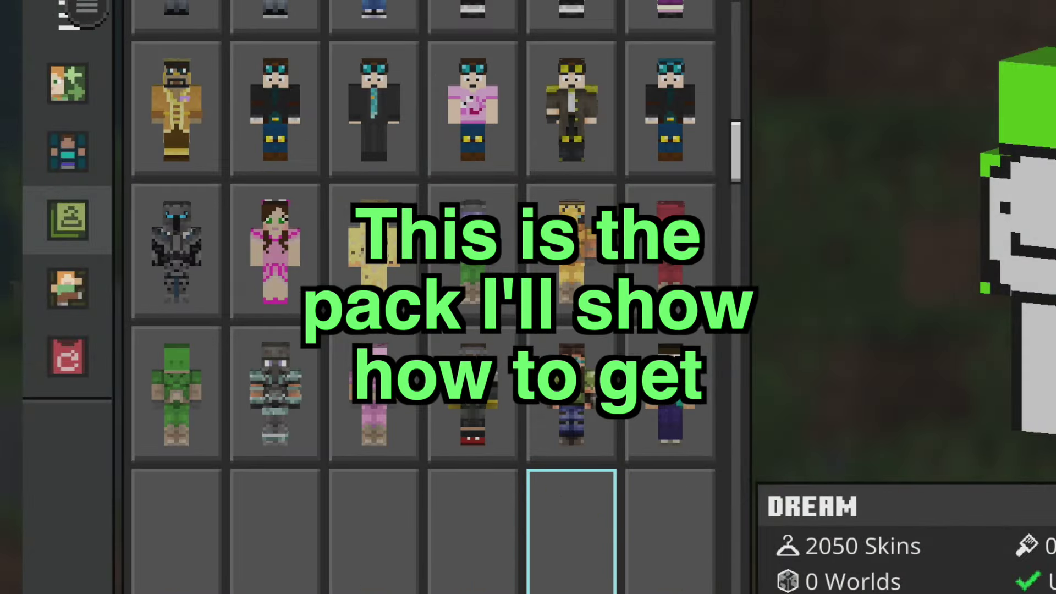
left_click(572, 252)
key("Left")
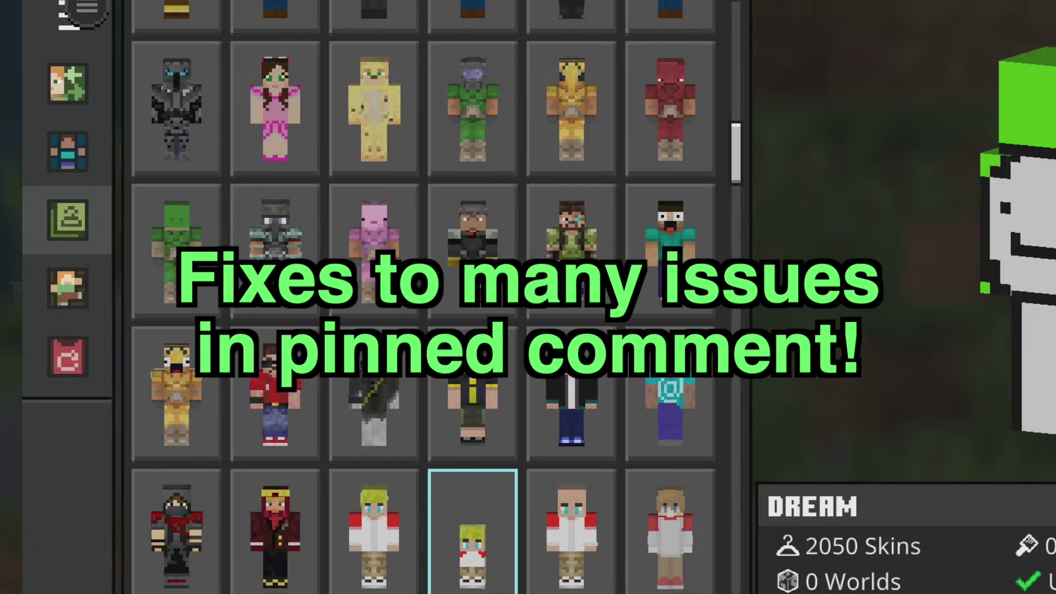
key("Down")
key("Down")
key("Down")
key("Down")
key("Down")
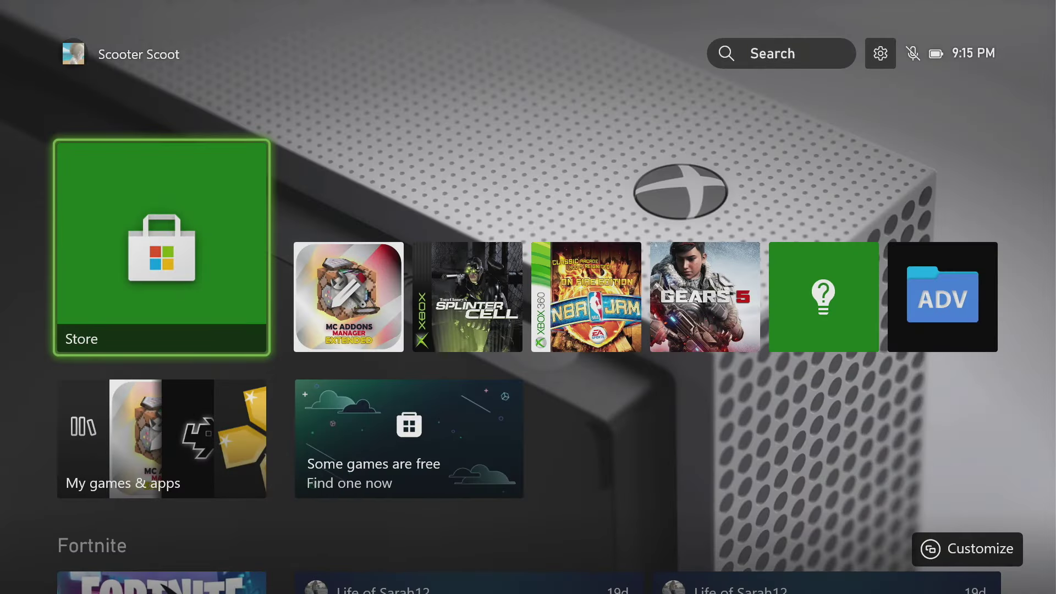
Step: Search the Store for 'My fil' and install My Files Explorer, tracking it in the queue
key("Return")
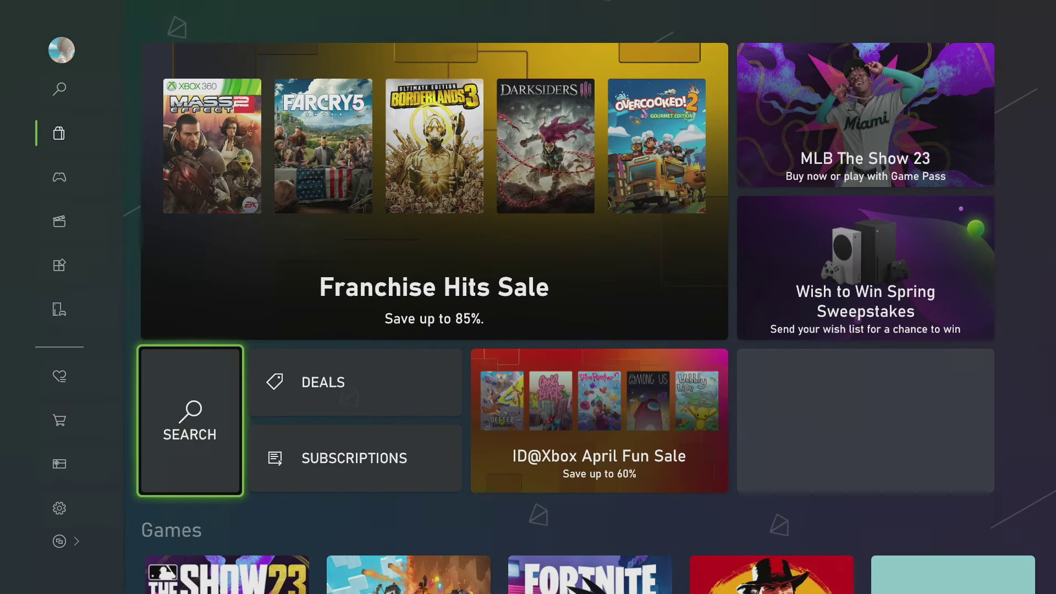
key("Return")
key("Return")
type("My fil")
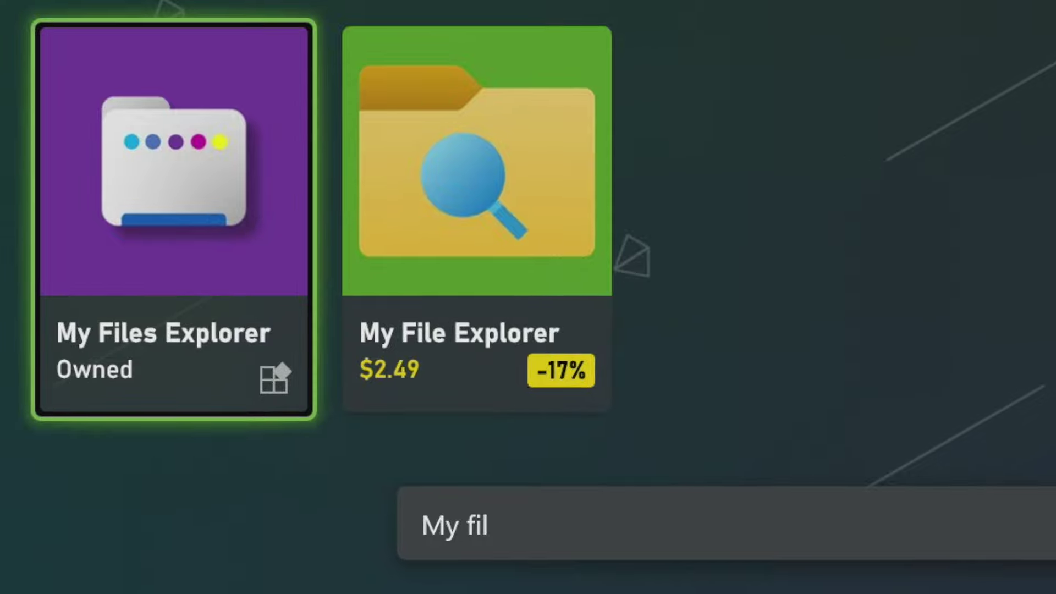
key("Return")
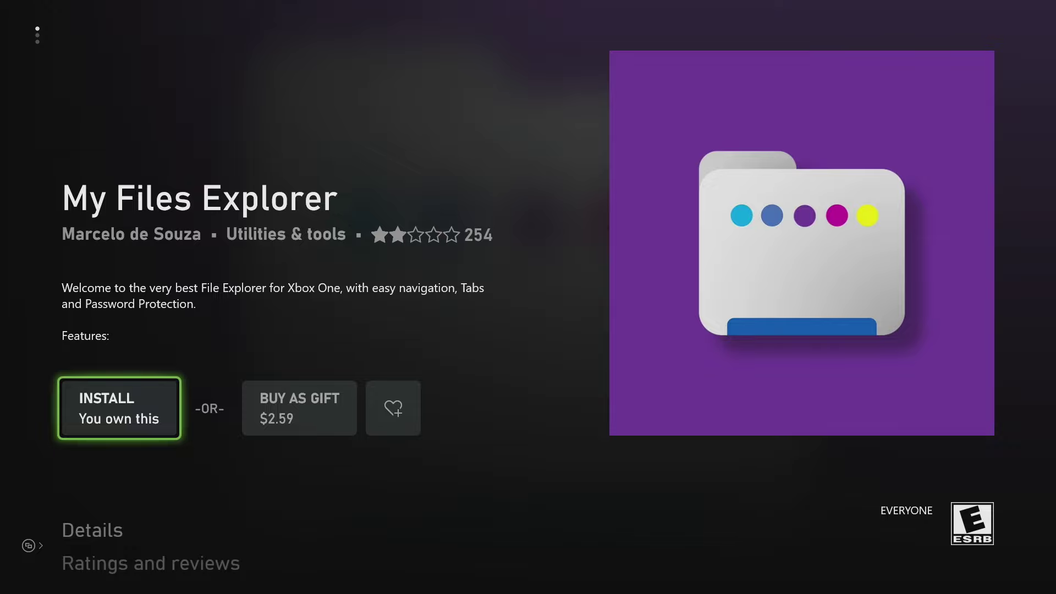
key("Return")
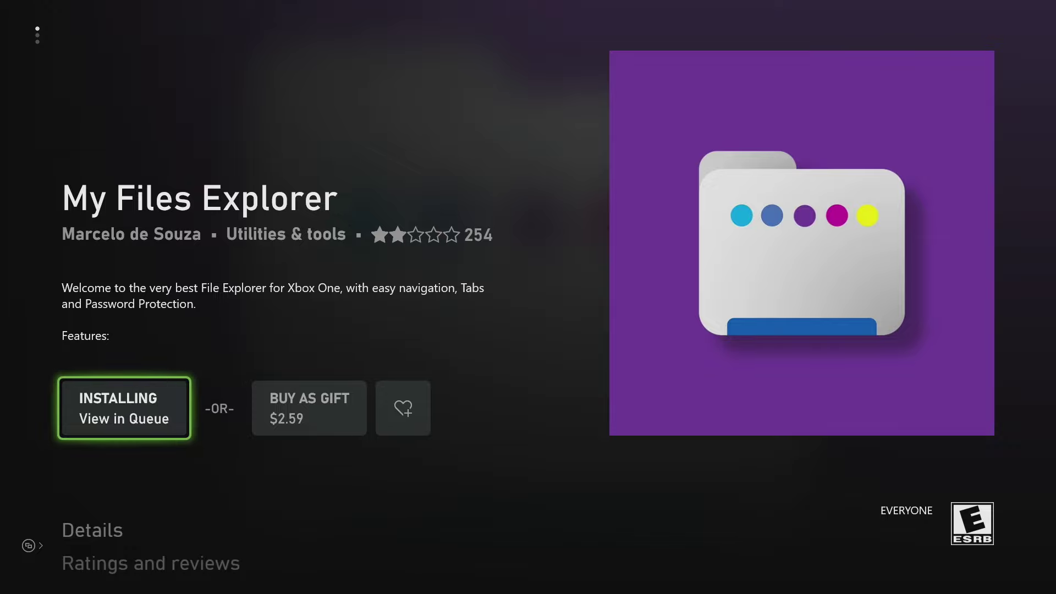
key("Return")
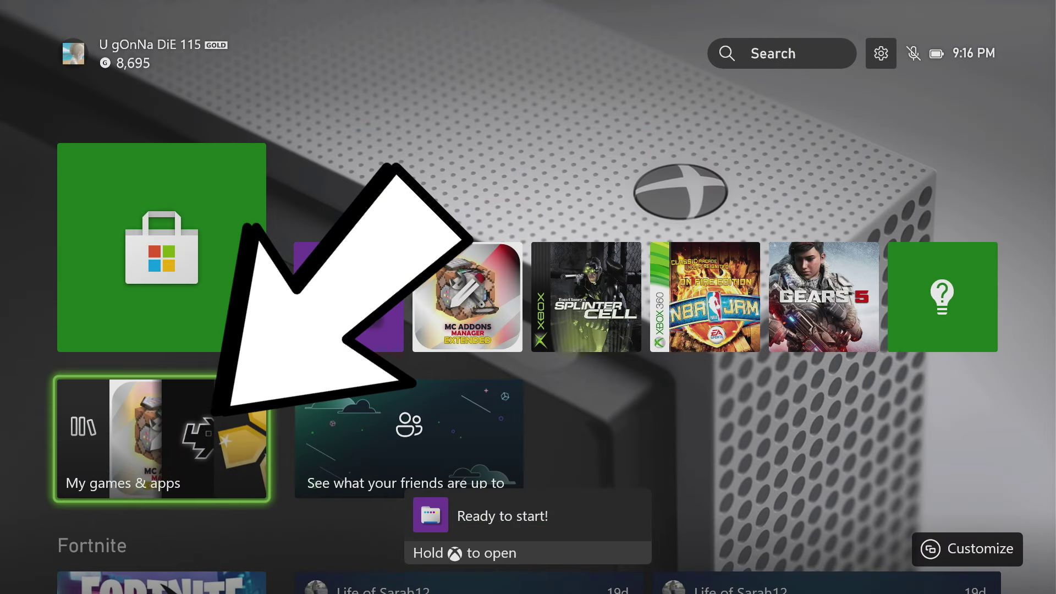
Step: Launch Microsoft Edge from the Apps section of My games & apps
key("Return")
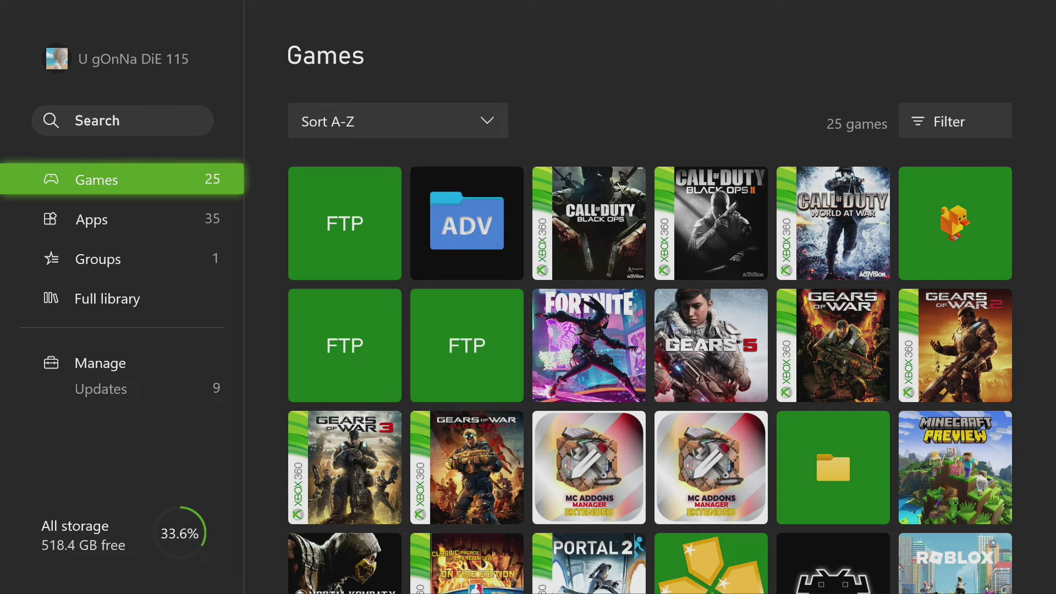
key("Down")
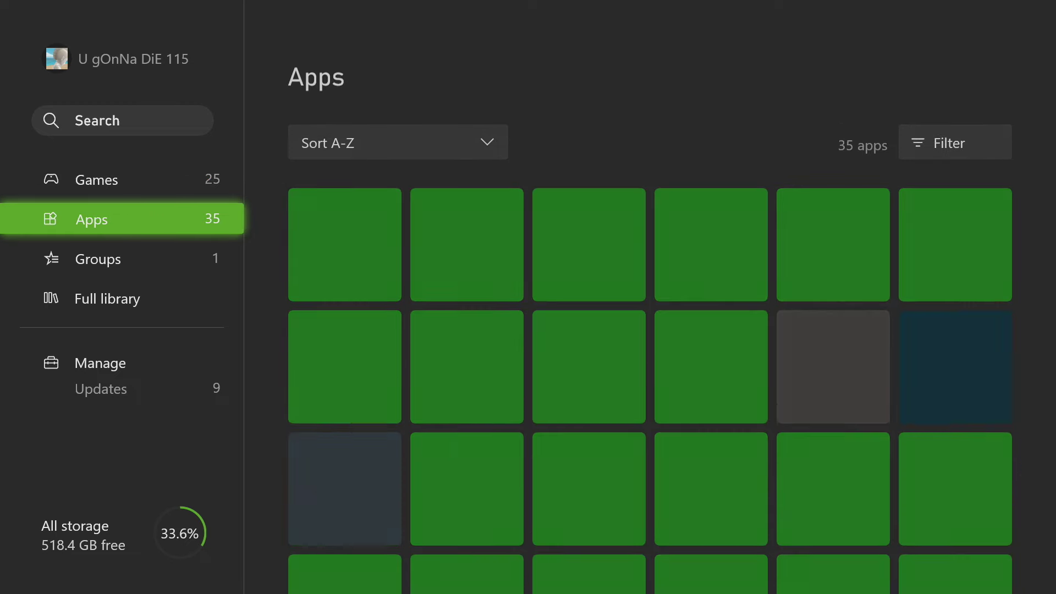
key("Right")
key("Right")
key("Down")
key("Down")
key("Down")
key("Right")
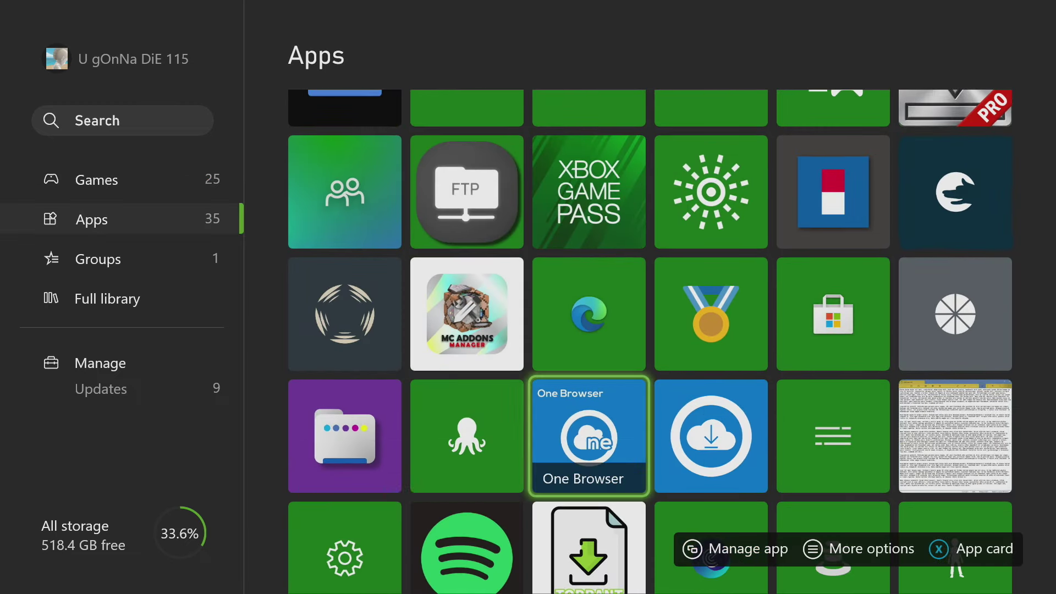
key("Up")
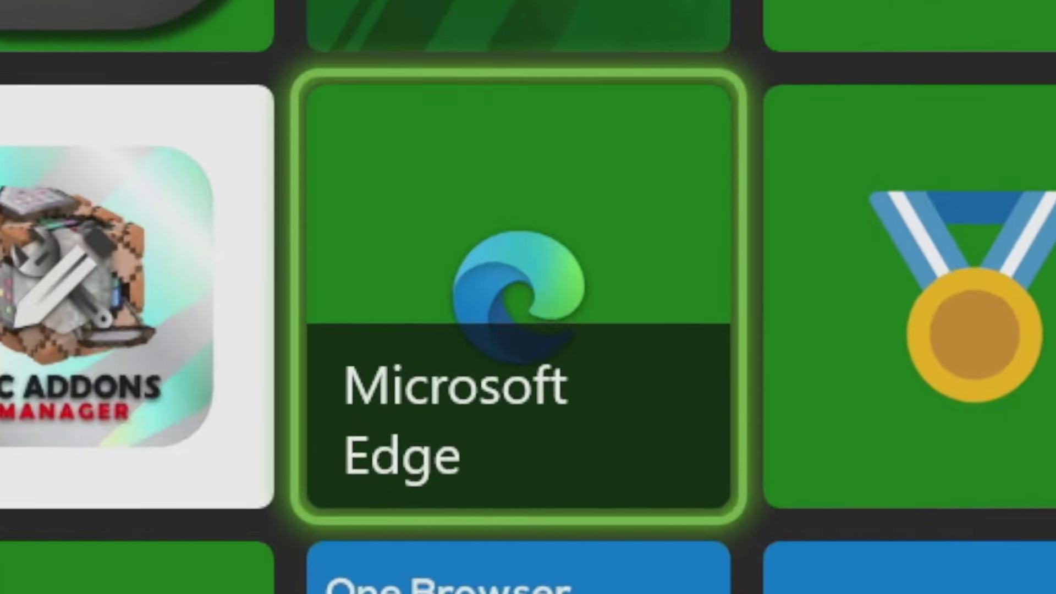
key("Return")
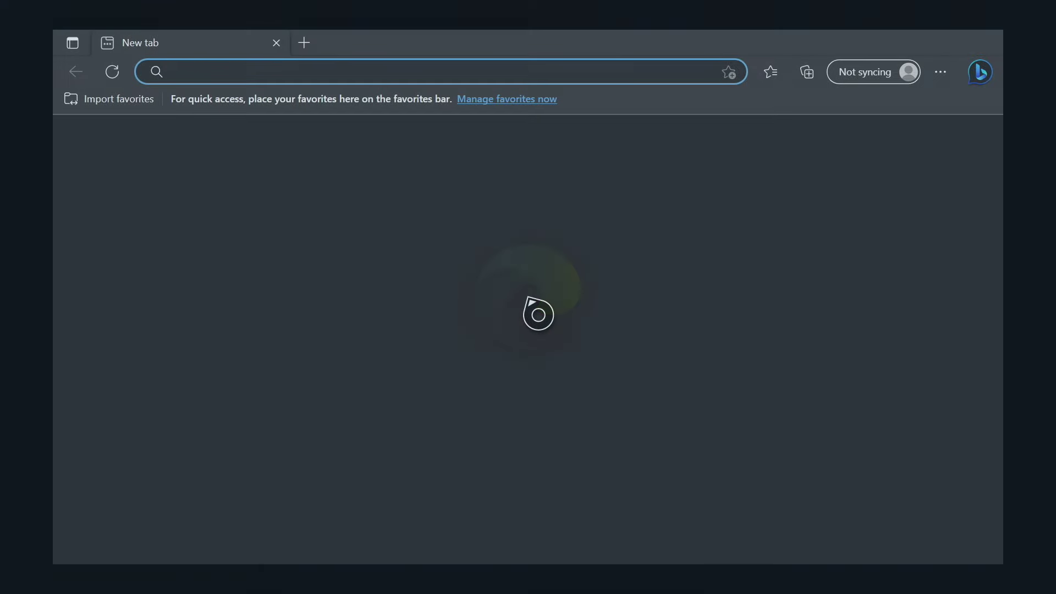
Step: Search Bing for 'youtuber skins mcpedl' from Edge's address bar
type("youtuber skins mcpedl")
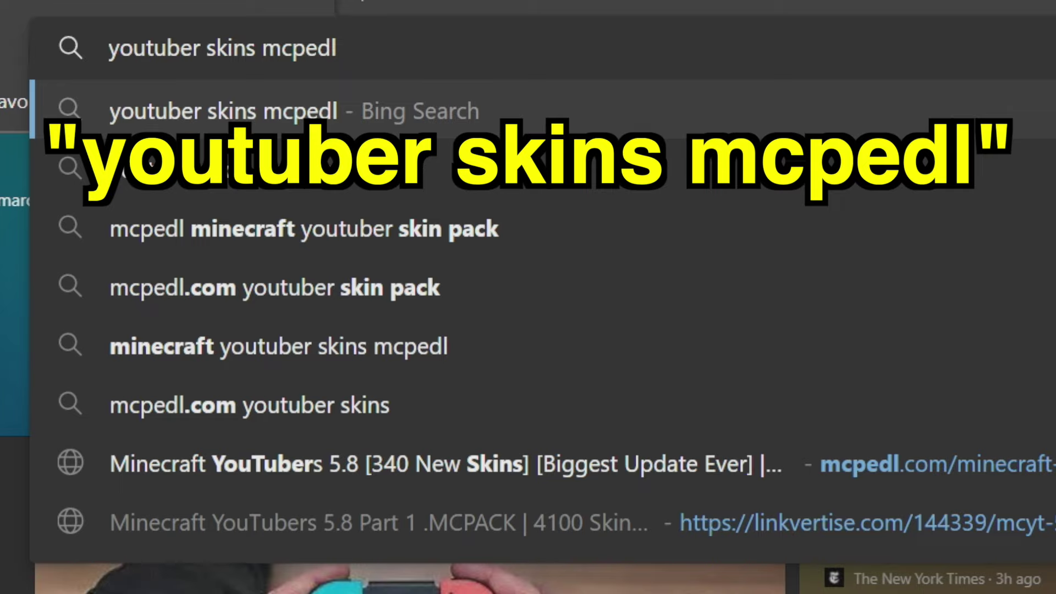
key("Return")
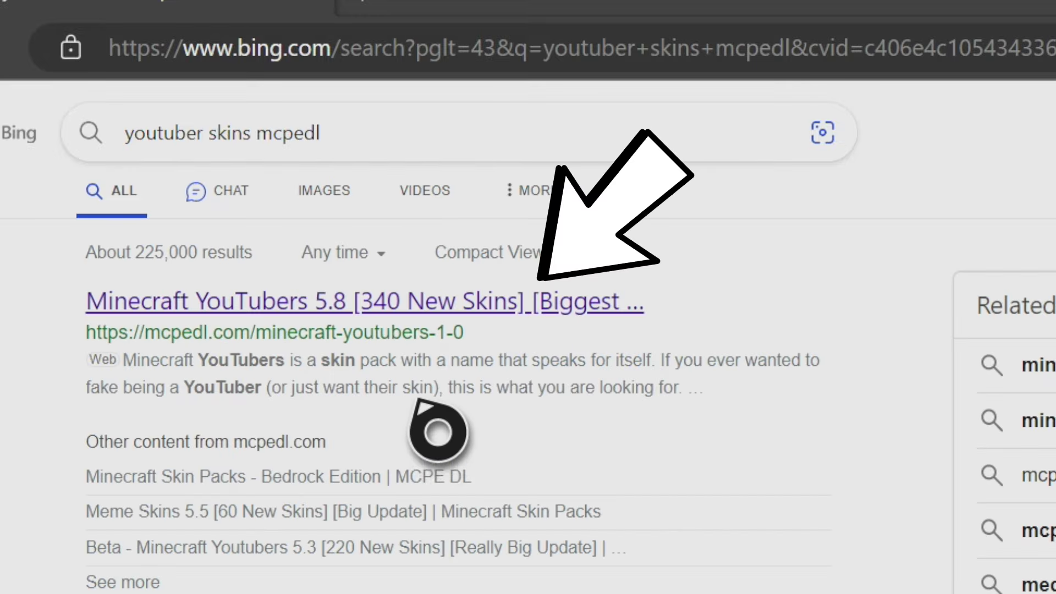
Step: Open the mcpedl Minecraft YouTubers 5.8 page and follow its Part 1 .MCPACK download link
left_click(432, 316)
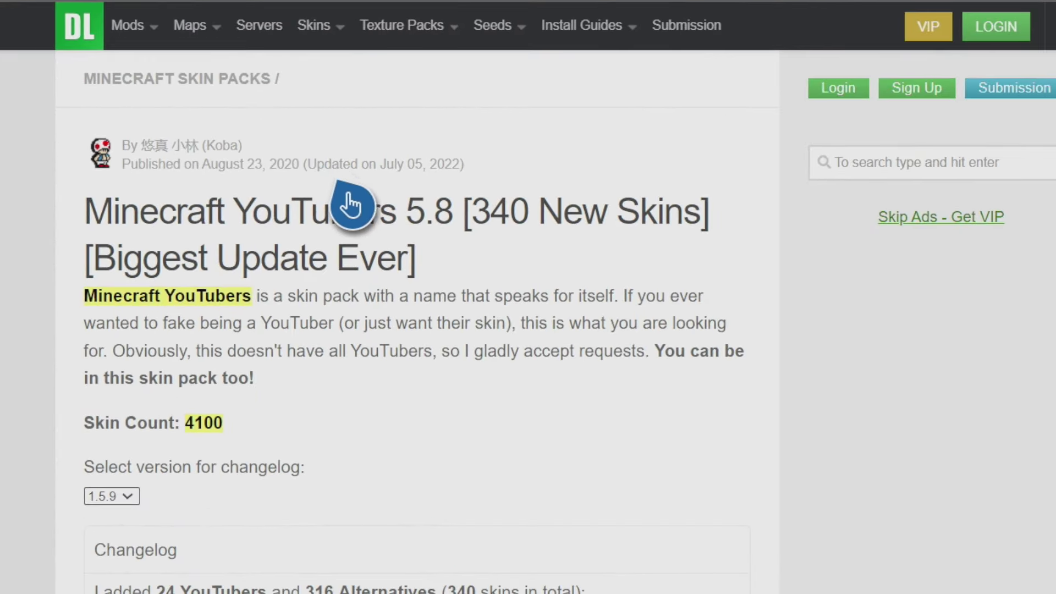
scroll(348, 201, "down", 15)
scroll(440, 297, "down", 15)
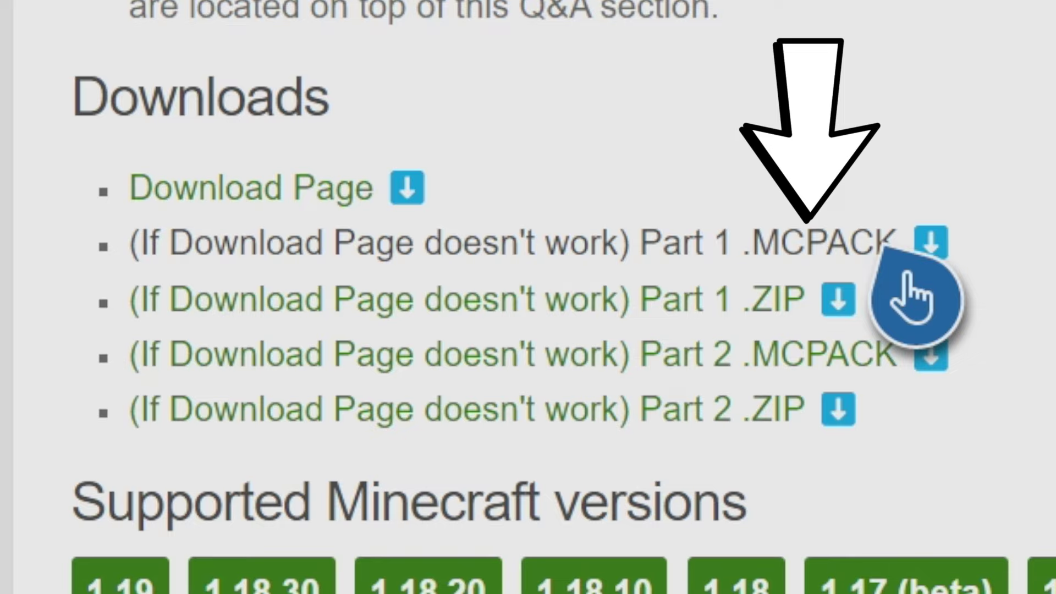
left_click(885, 248)
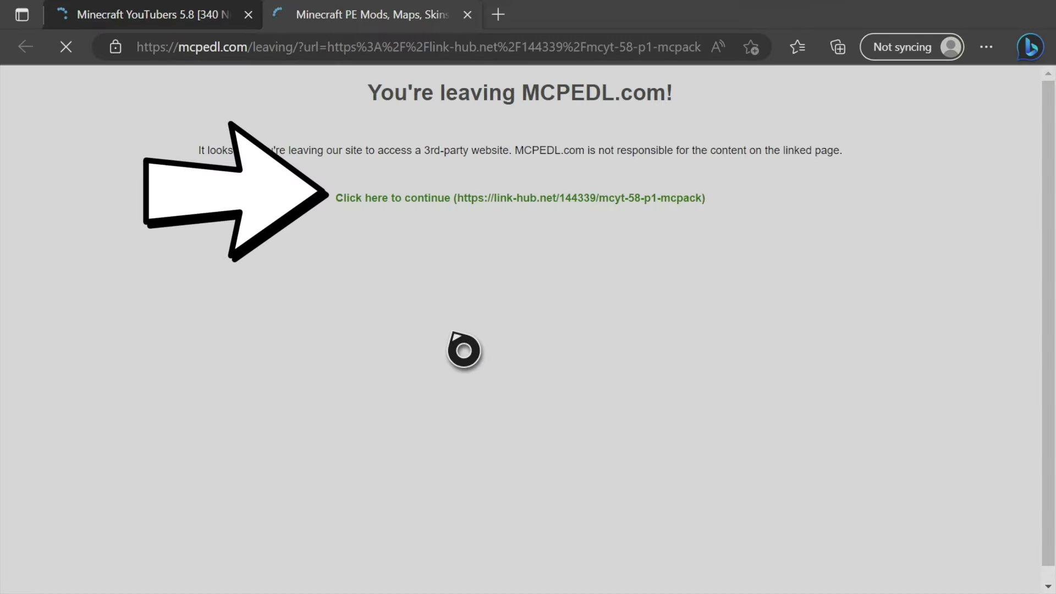
Step: Continue to the Linkvertise Part 1 page and select its web address for copying
left_click(601, 213)
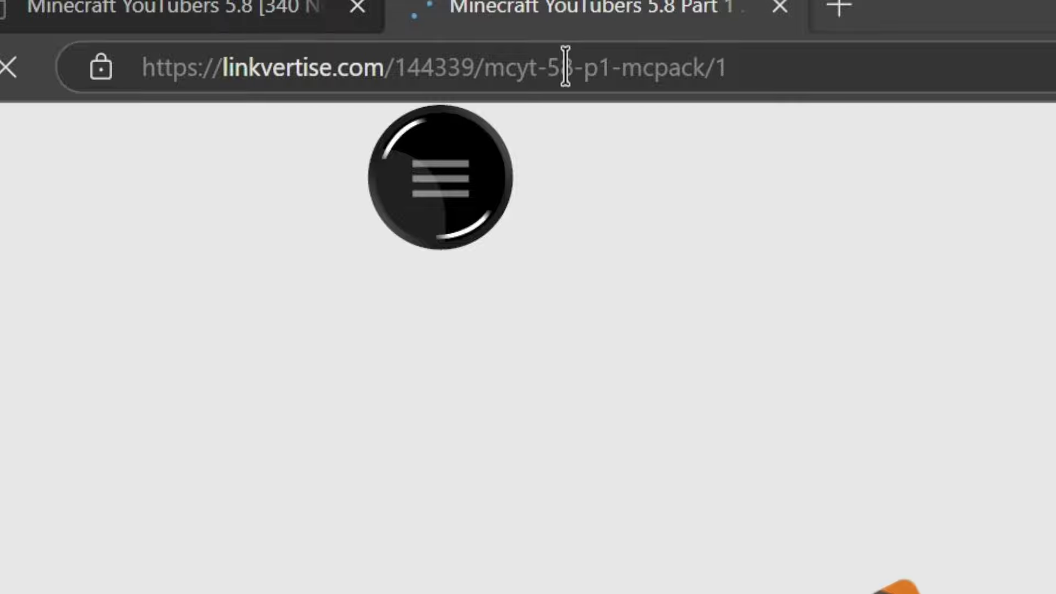
left_click(565, 68)
right_click(565, 67)
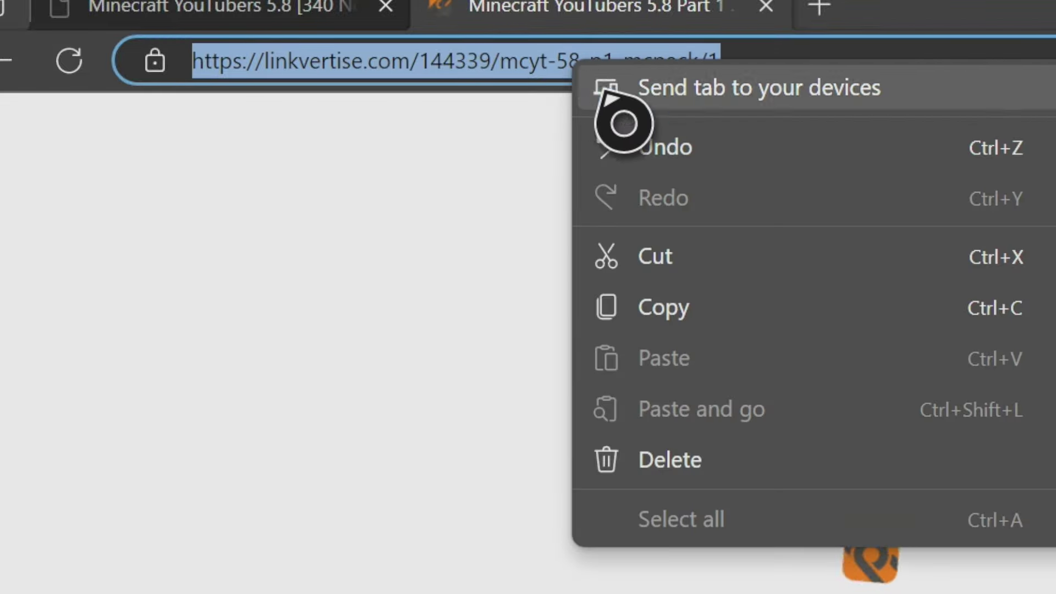
Step: Copy the Linkvertise address, then search 'the bypasser' in a new tab and open Linkvertise Bypasser Online
left_click(737, 317)
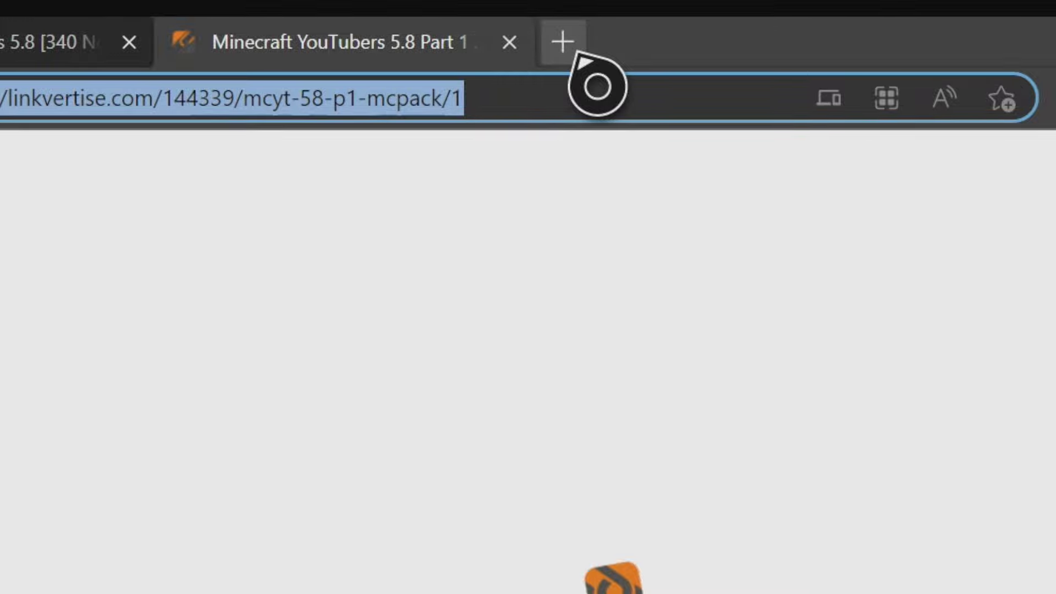
left_click(577, 54)
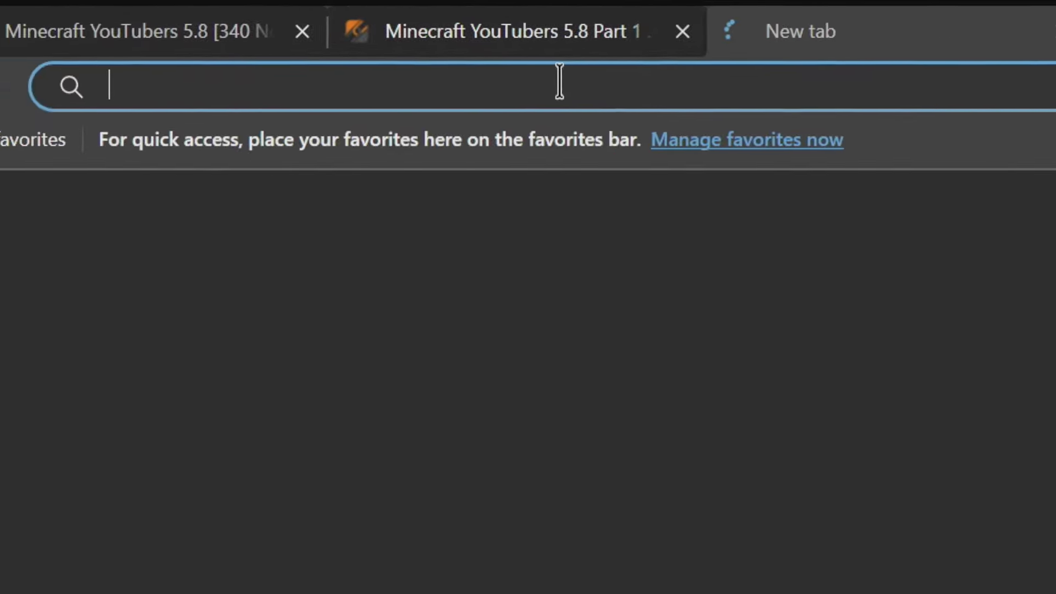
left_click(370, 90)
type("the bypasser")
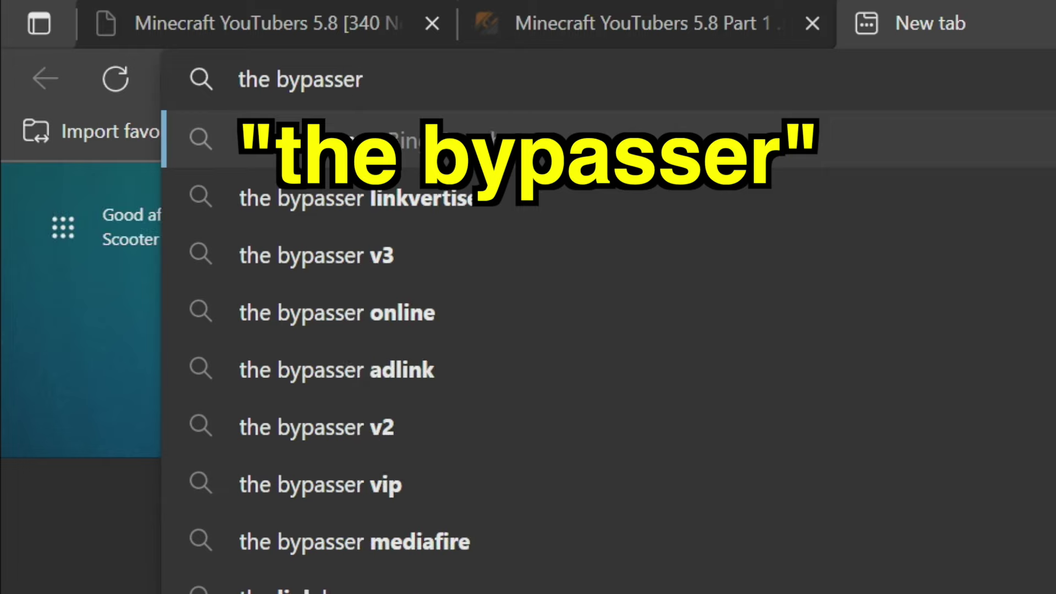
key("Return")
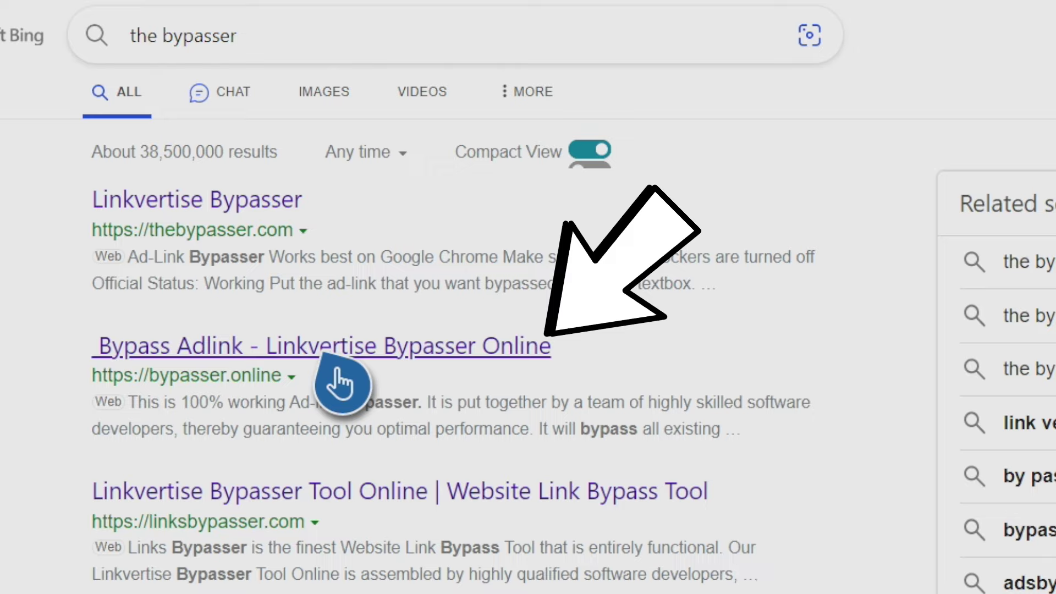
left_click(339, 380)
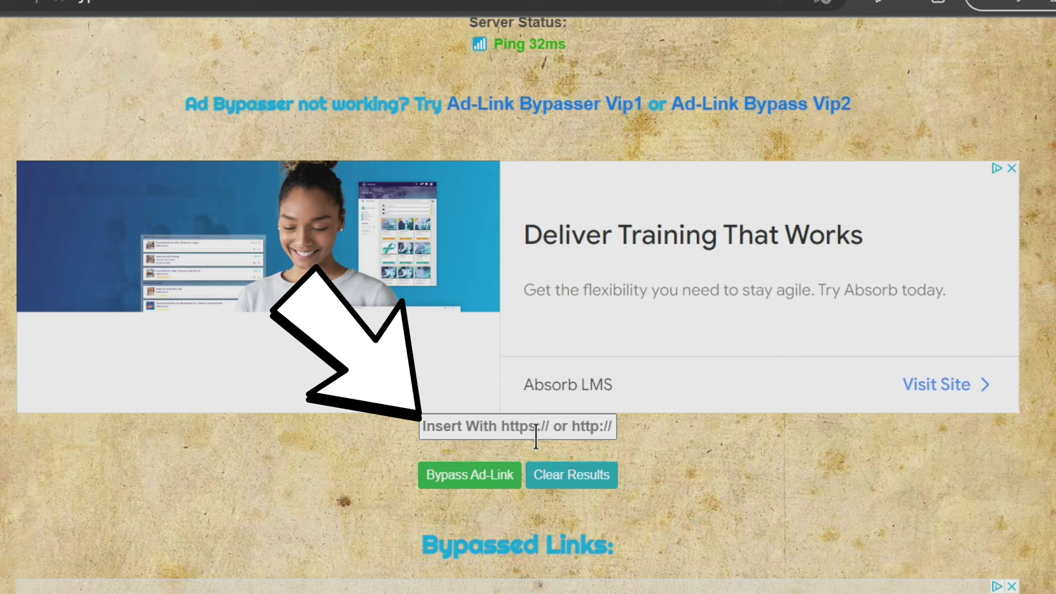
Step: Paste the Linkvertise address into Bypasser Online, bypass it, and open the resulting MediaFire link
left_click(536, 435)
right_click(536, 436)
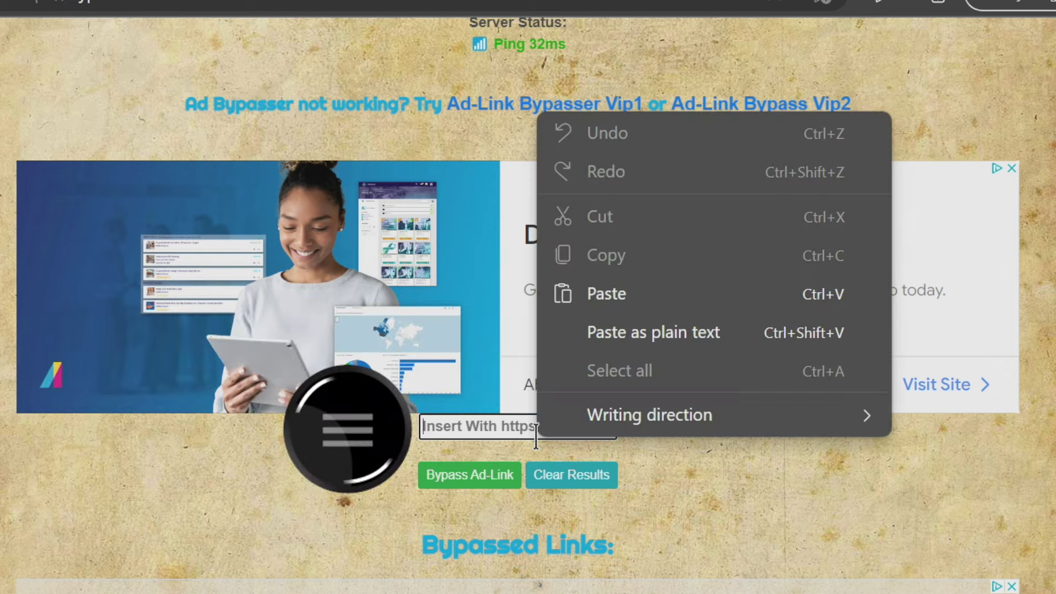
left_click(638, 301)
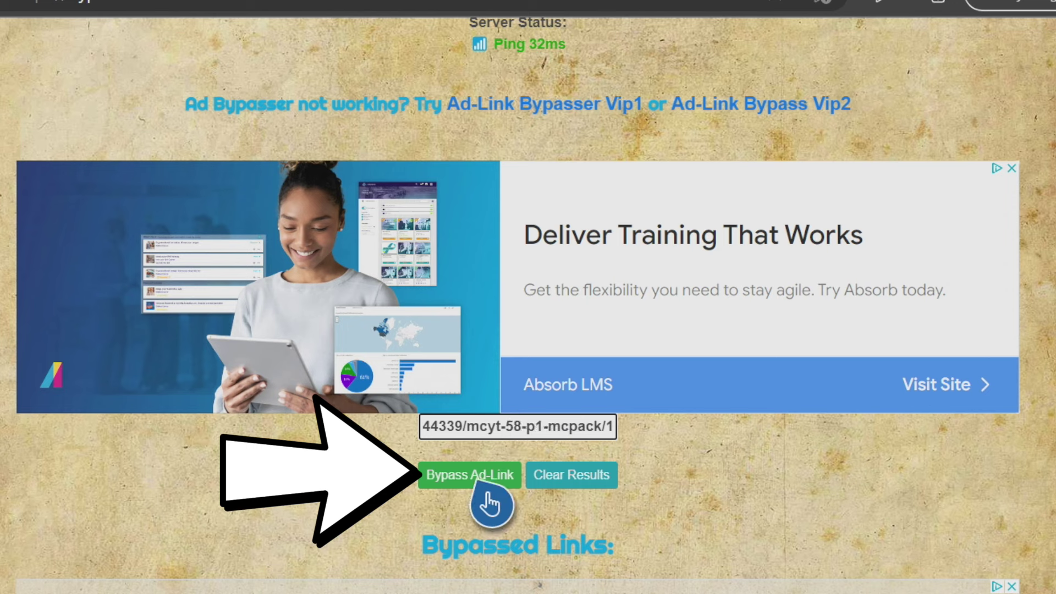
left_click(484, 480)
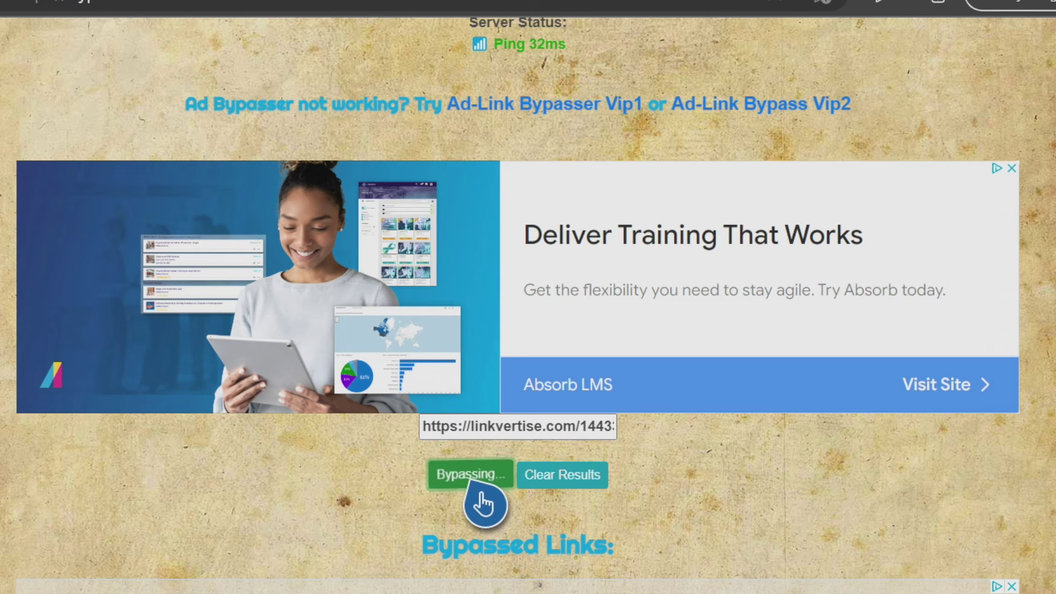
scroll(681, 568, "down", 2)
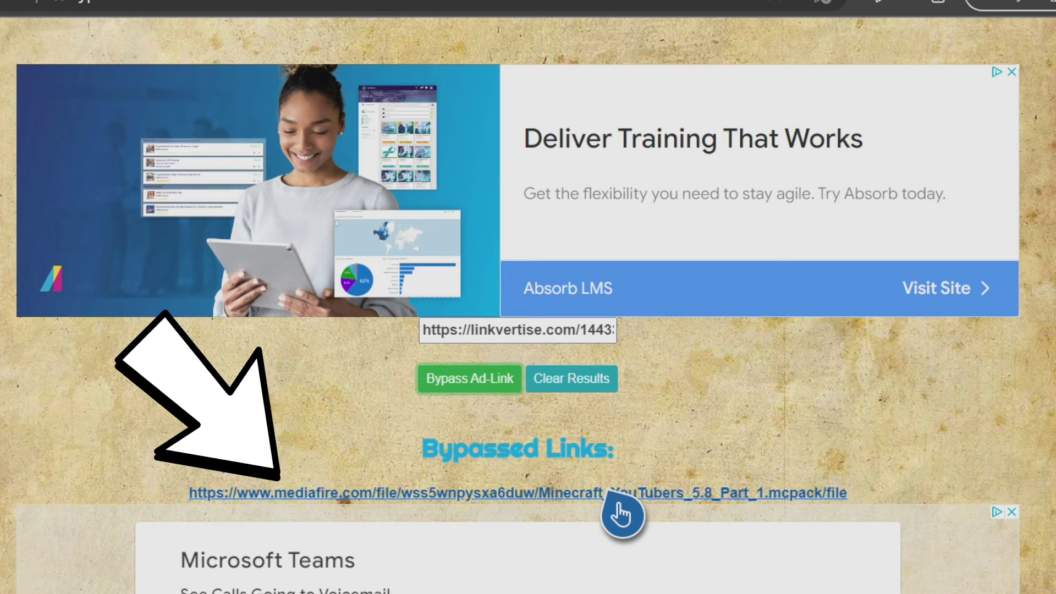
left_click(575, 493)
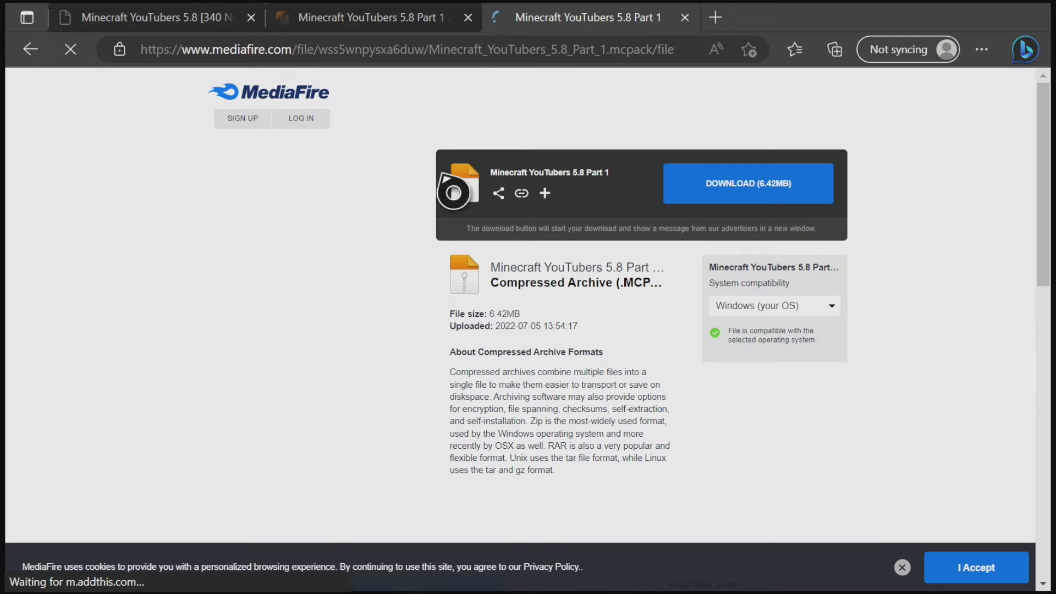
Step: Copy the MediaFire download page's address and return to the Xbox home screen
left_click(339, 39)
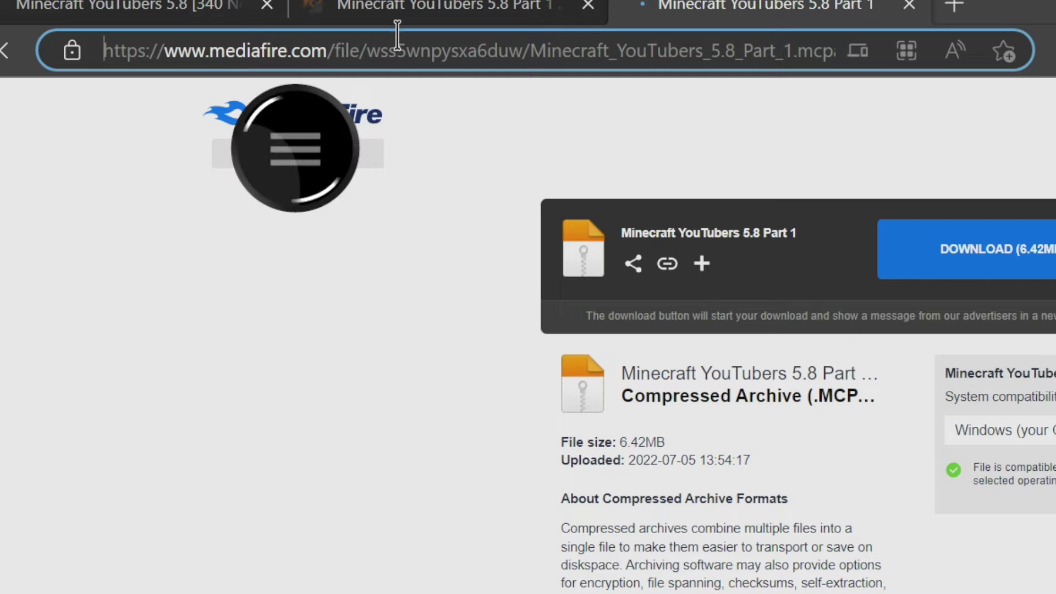
right_click(397, 36)
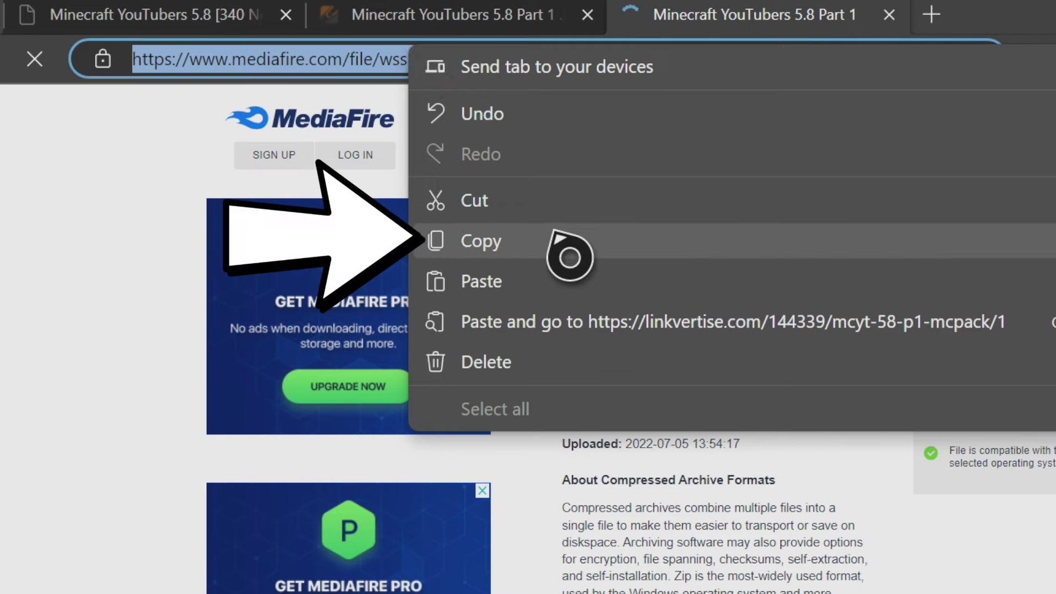
left_click(556, 239)
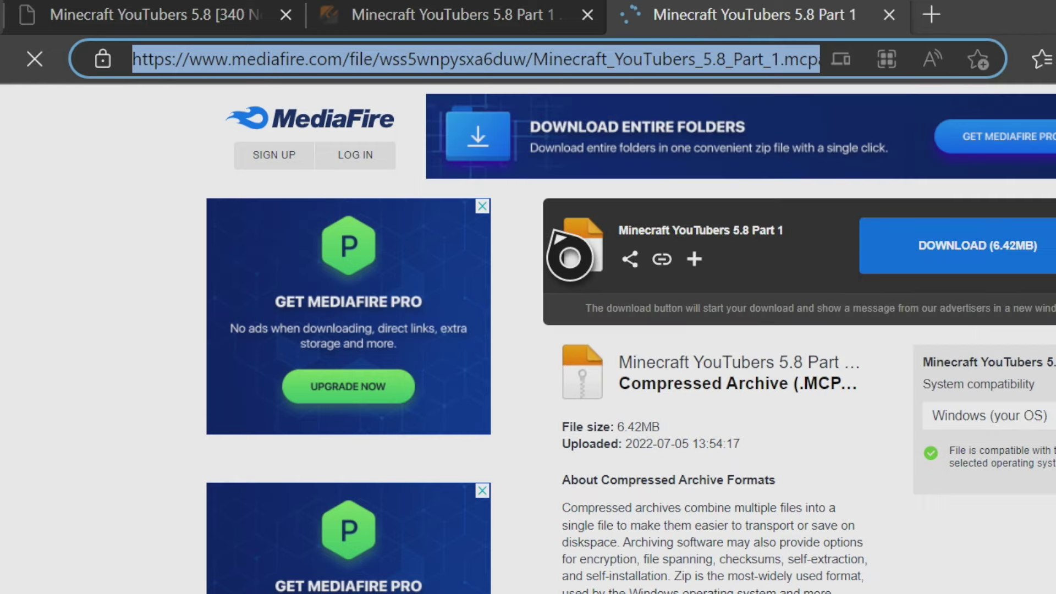
key("super+g")
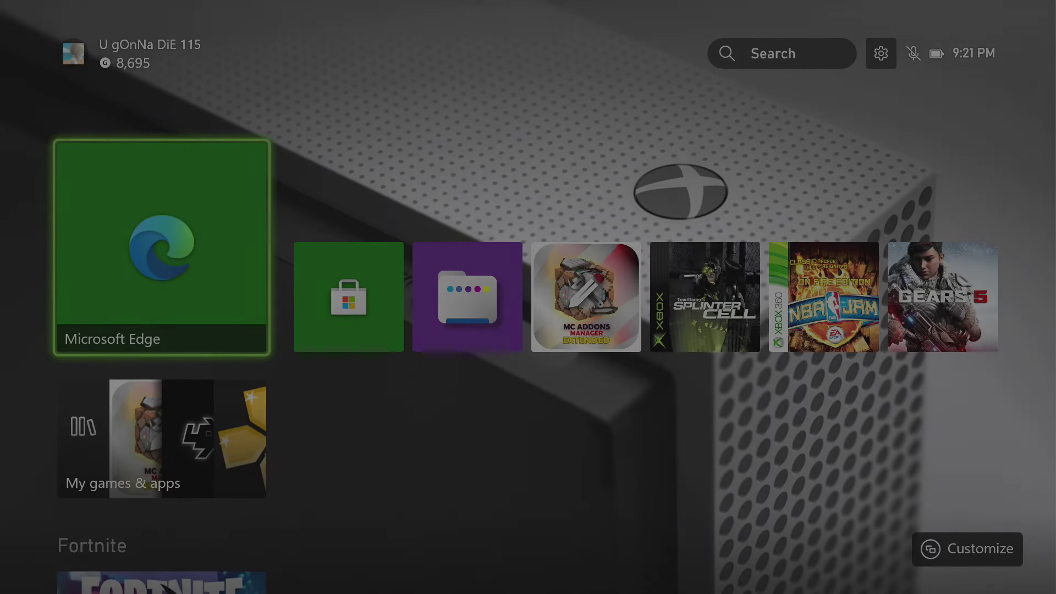
Step: Quit Microsoft Edge from its tile options
key("Menu")
key("Down")
key("Down")
key("Down")
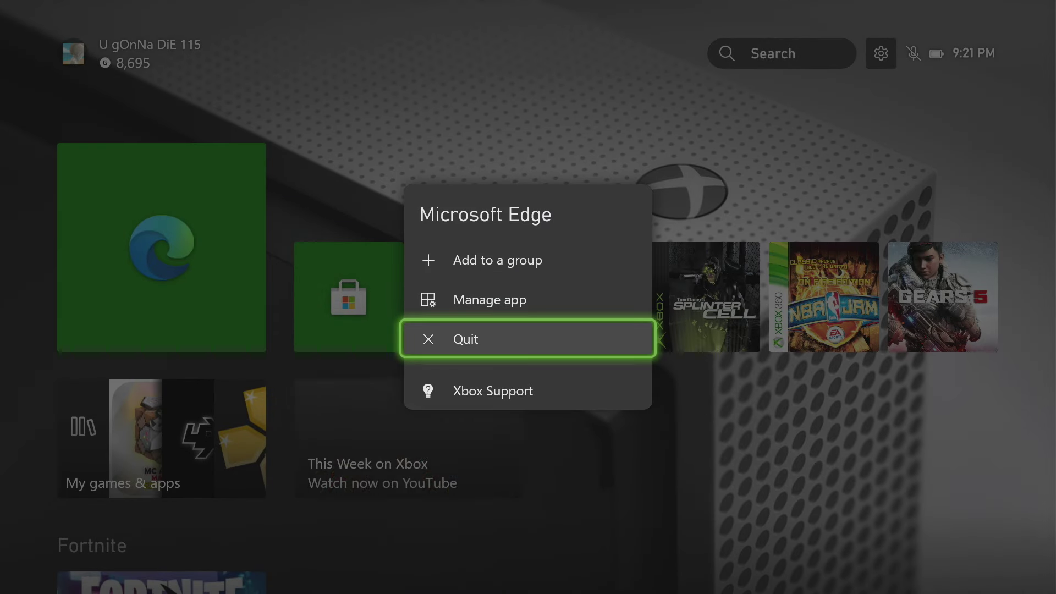
key("Return")
Step: Launch My Files Explorer, install its Expansion for Explorers add-on from the Store, and open it
key("Right")
key("Right")
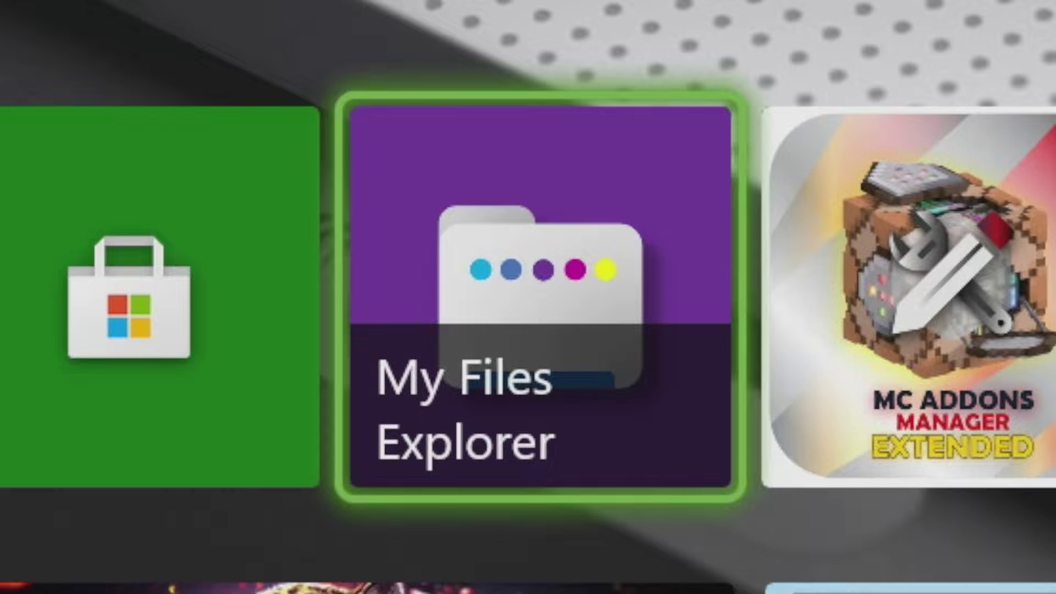
key("Return")
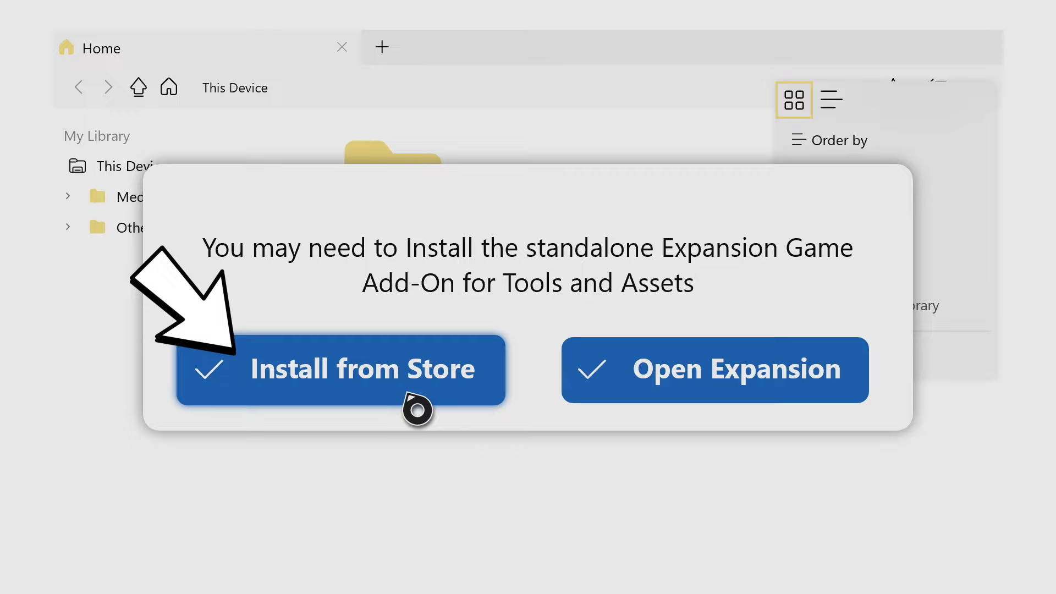
left_click(437, 407)
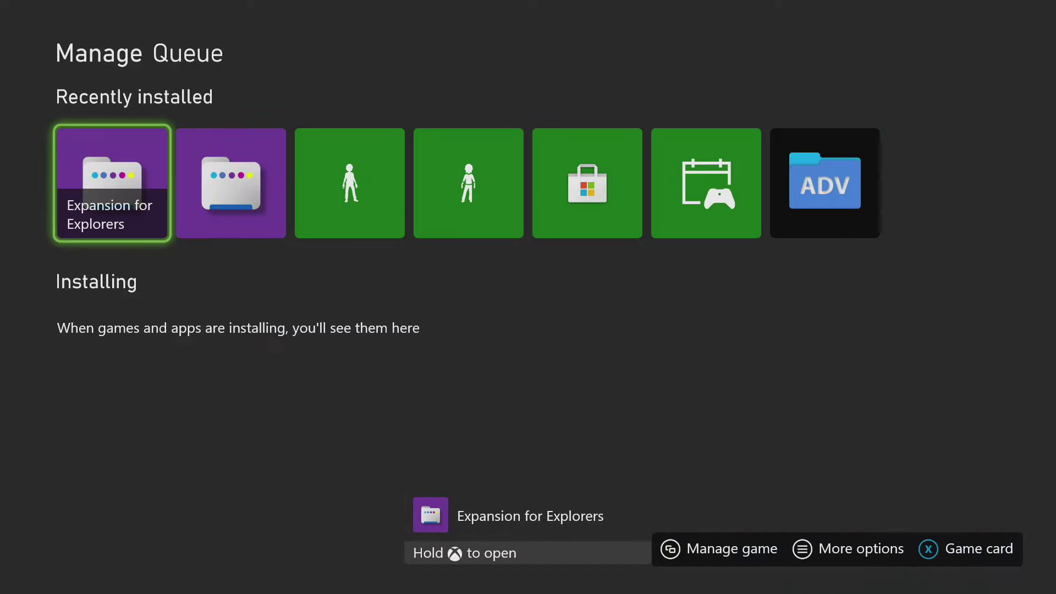
key("Return")
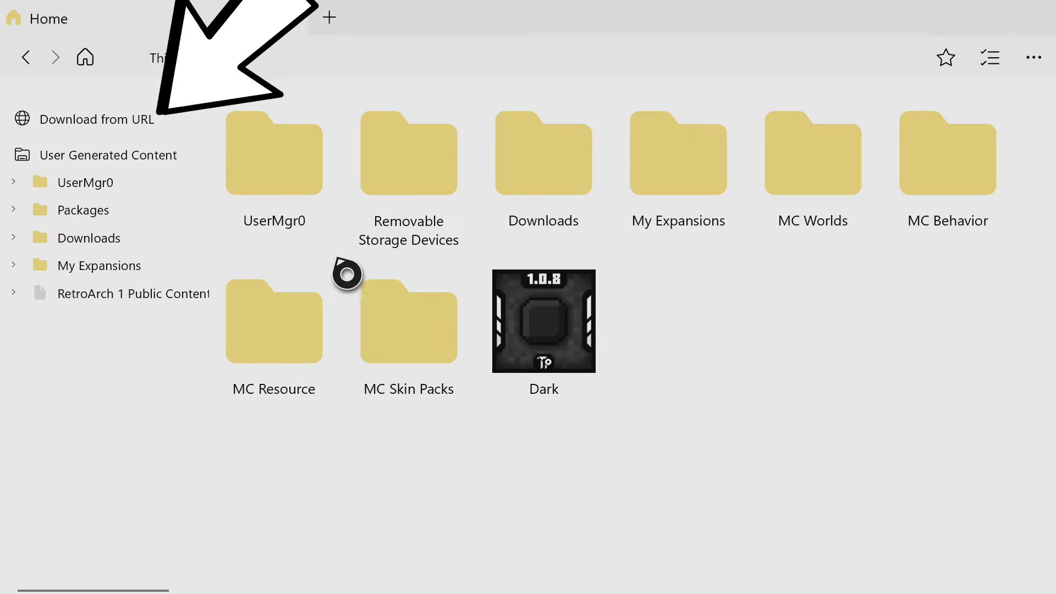
Step: Download the 6.42 MB Minecraft YouTubers 5.8 Part 1 pack from its MediaFire link
left_click(168, 135)
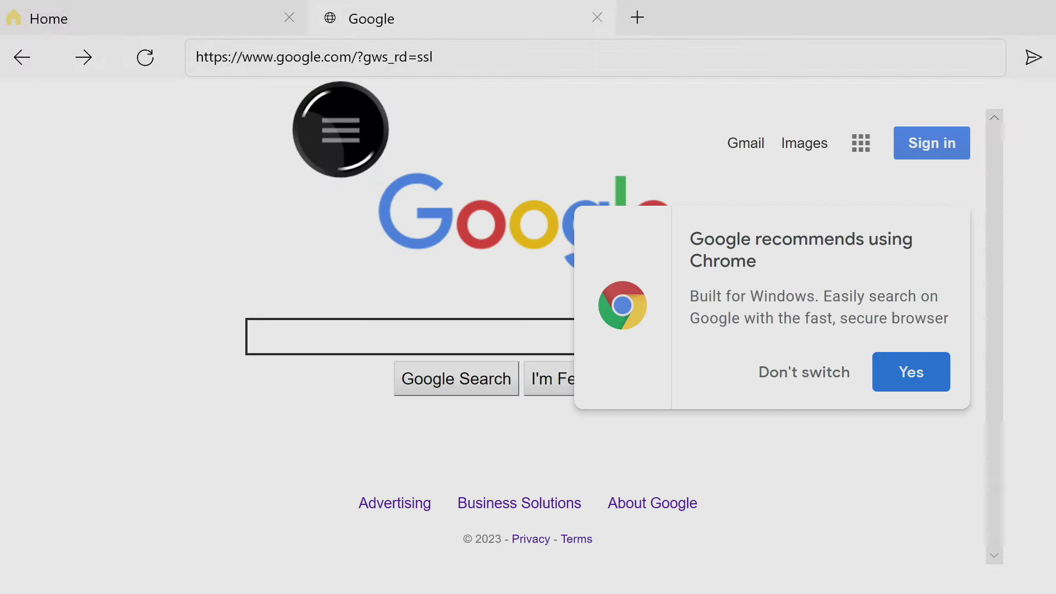
key("Return")
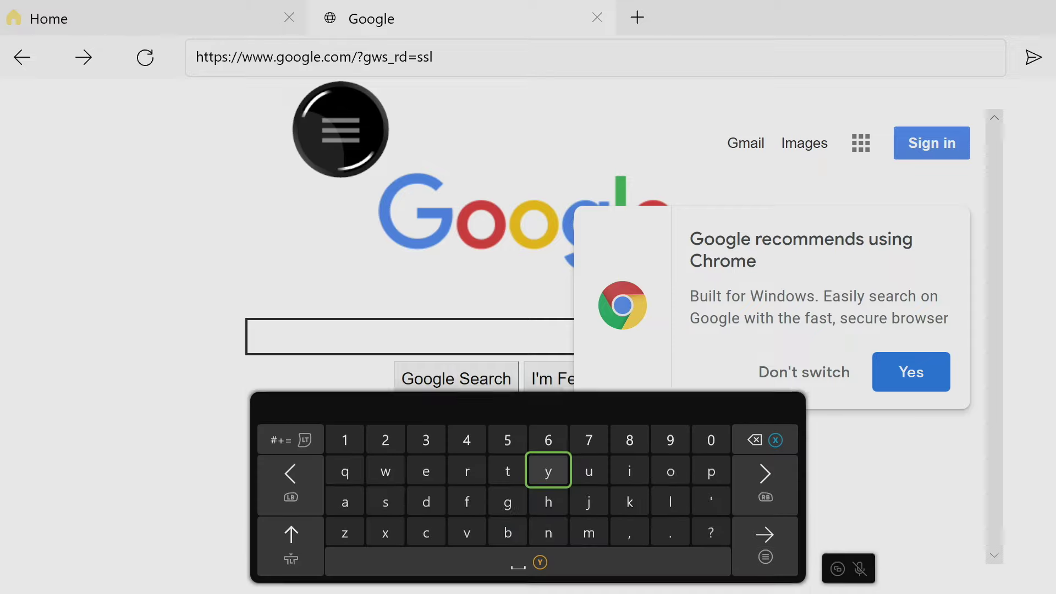
key("Menu")
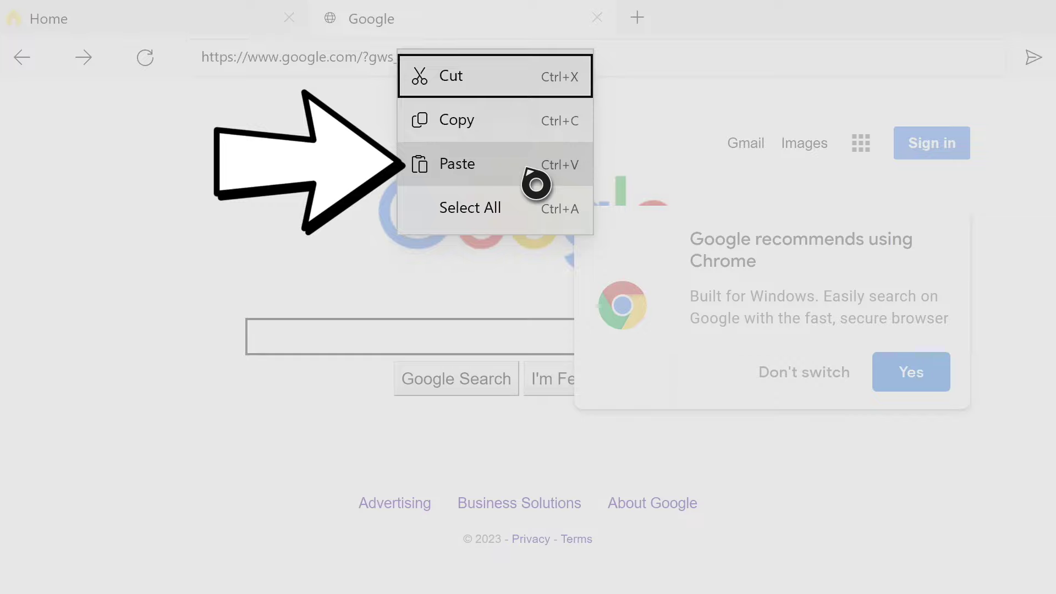
left_click(536, 181)
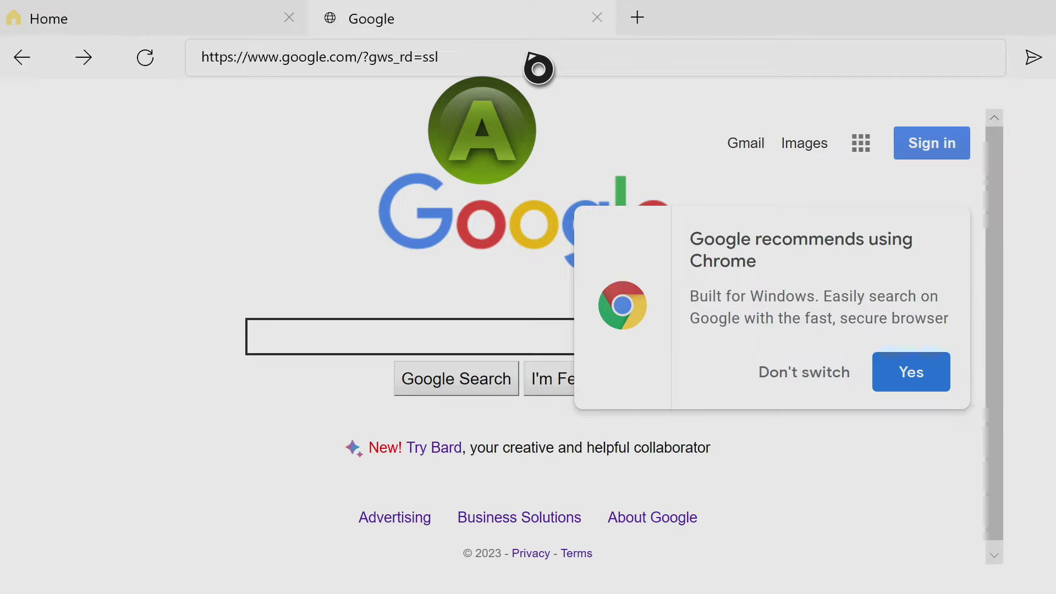
key("ctrl+v")
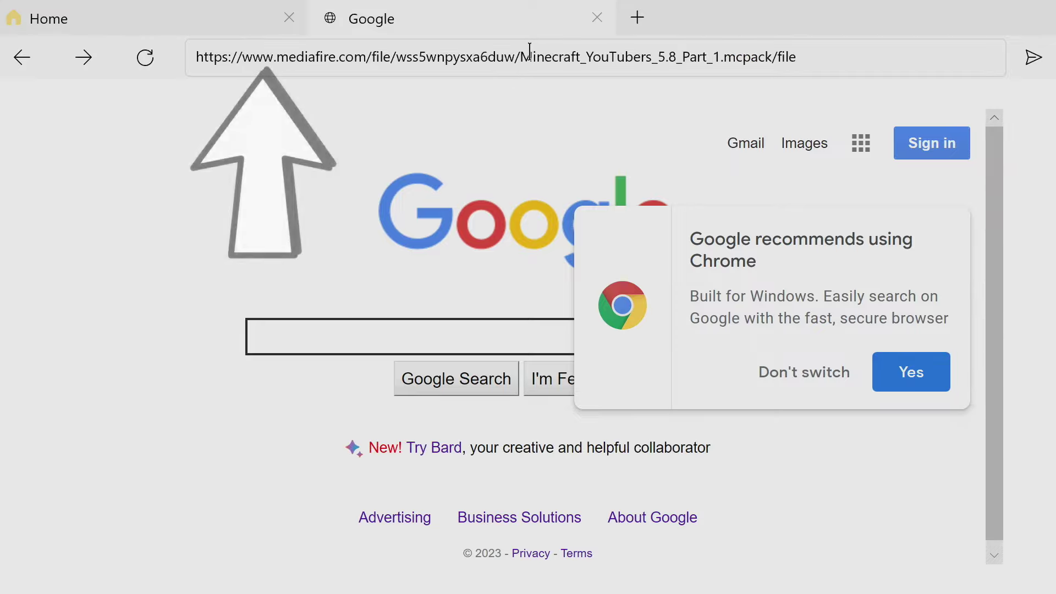
left_click(1038, 65)
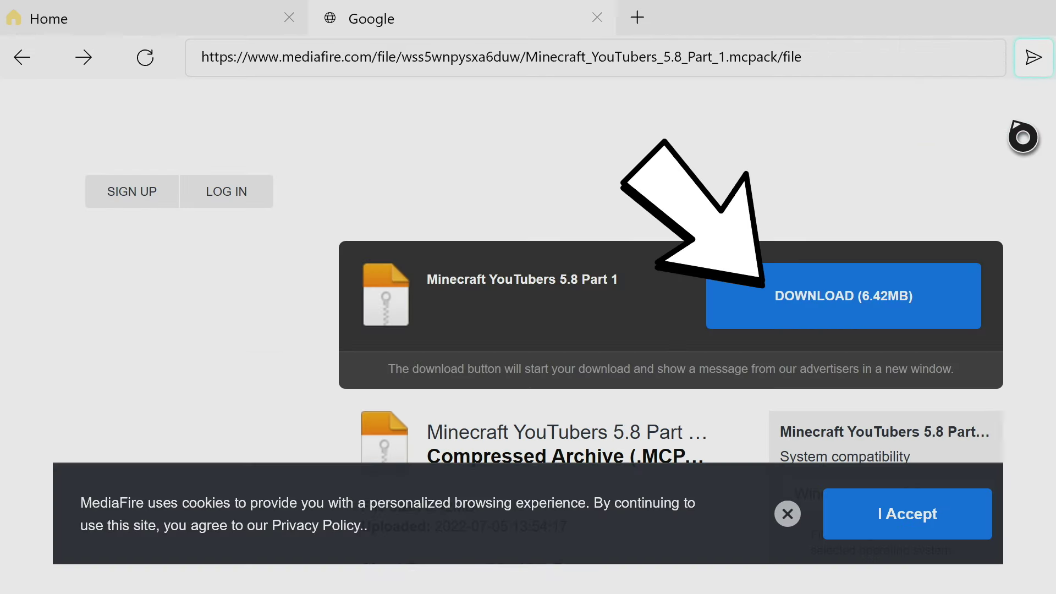
left_click(951, 298)
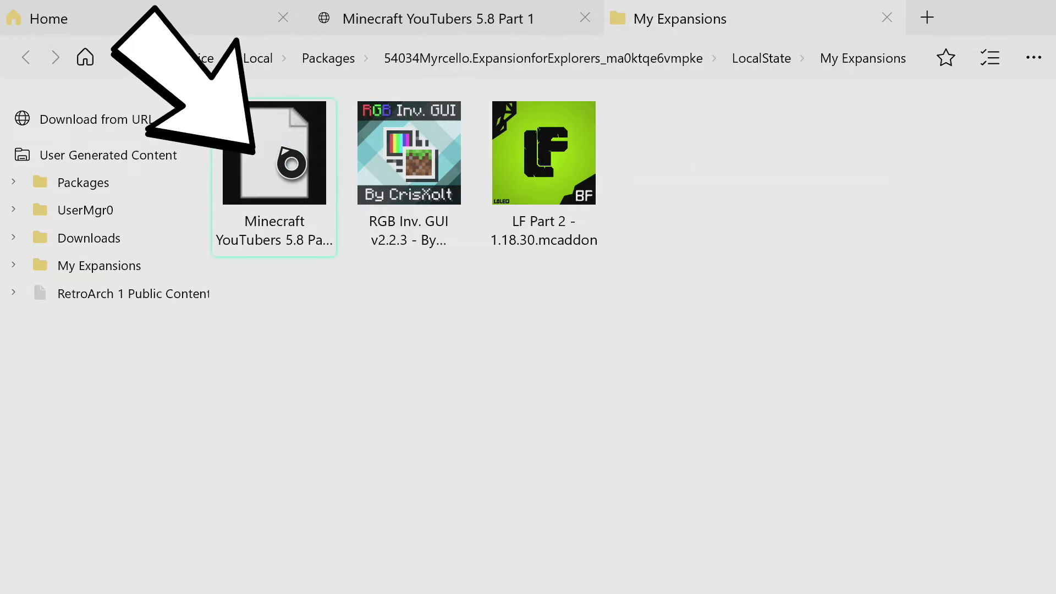
Step: Copy the Minecraft YouTubers pack file and go to the Packages folder
right_click(291, 163)
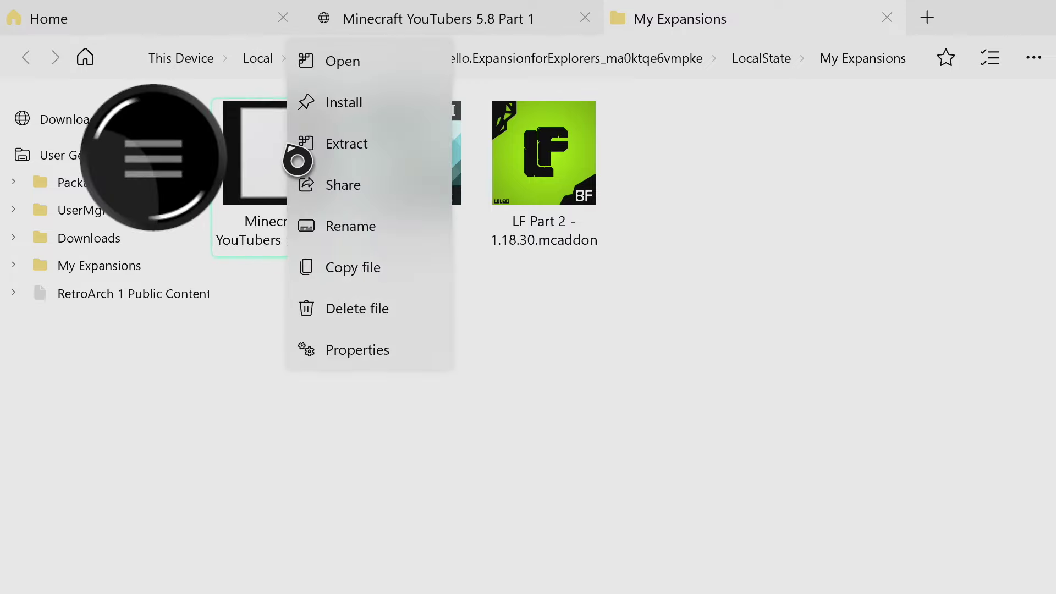
left_click(405, 279)
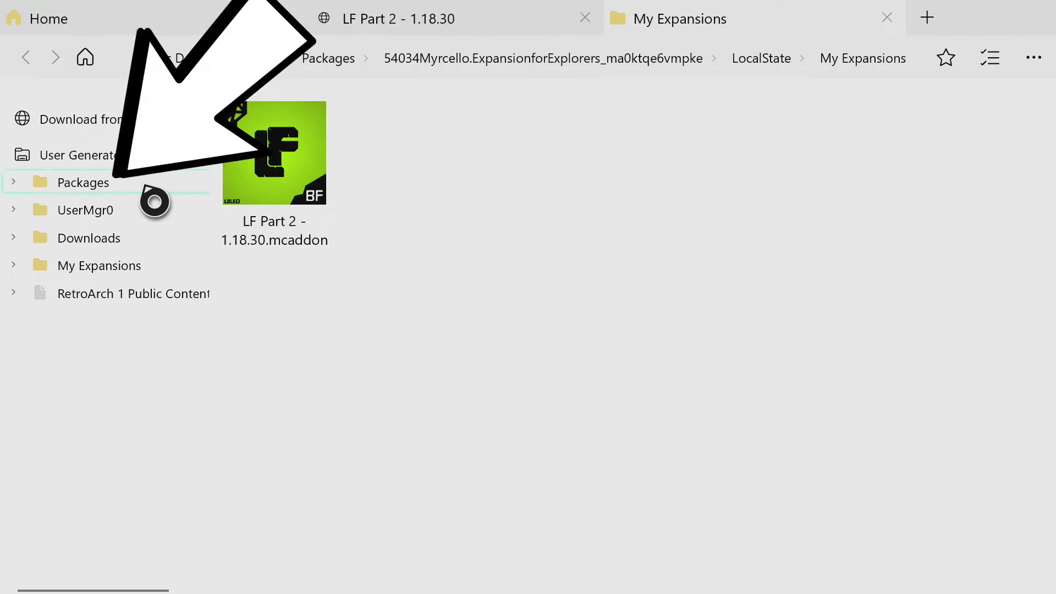
left_click(149, 190)
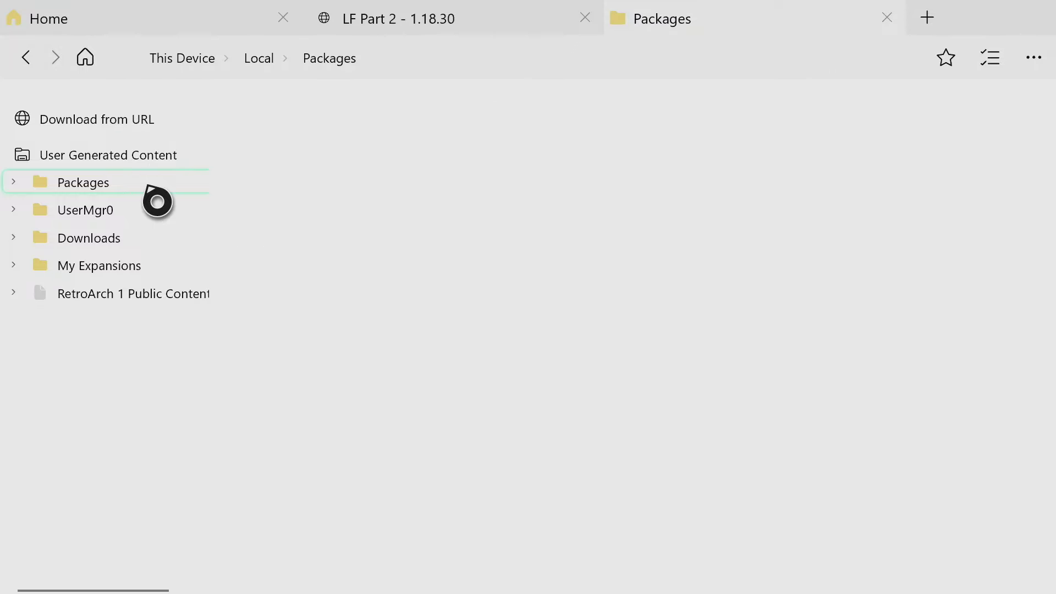
scroll(577, 274, "down", 10)
scroll(584, 283, "down", 10)
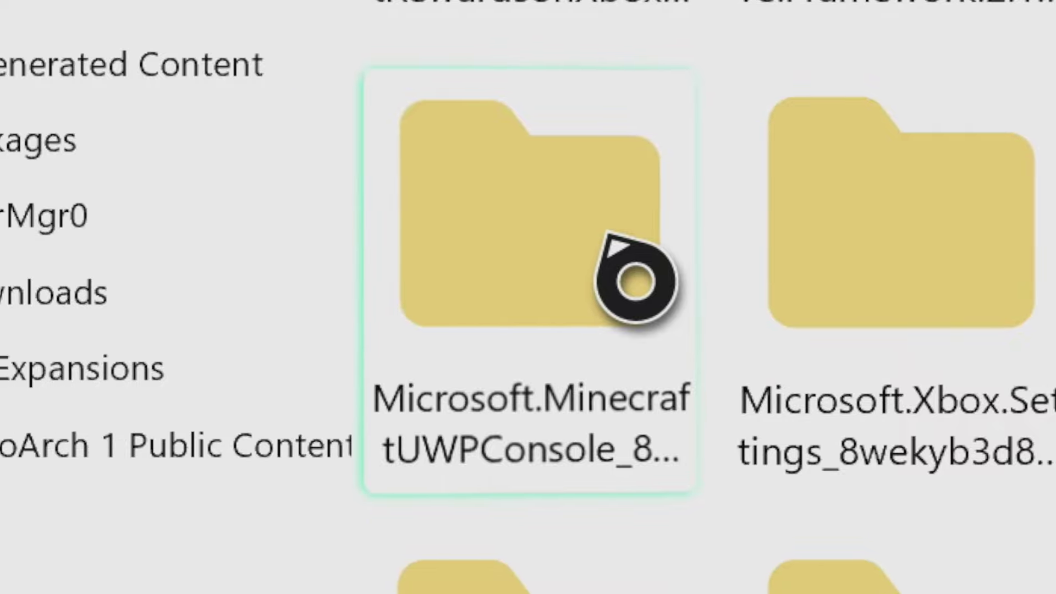
Step: Open Microsoft.MinecraftUWPConsole > LocalState > games > com.mojang
double_click(610, 242)
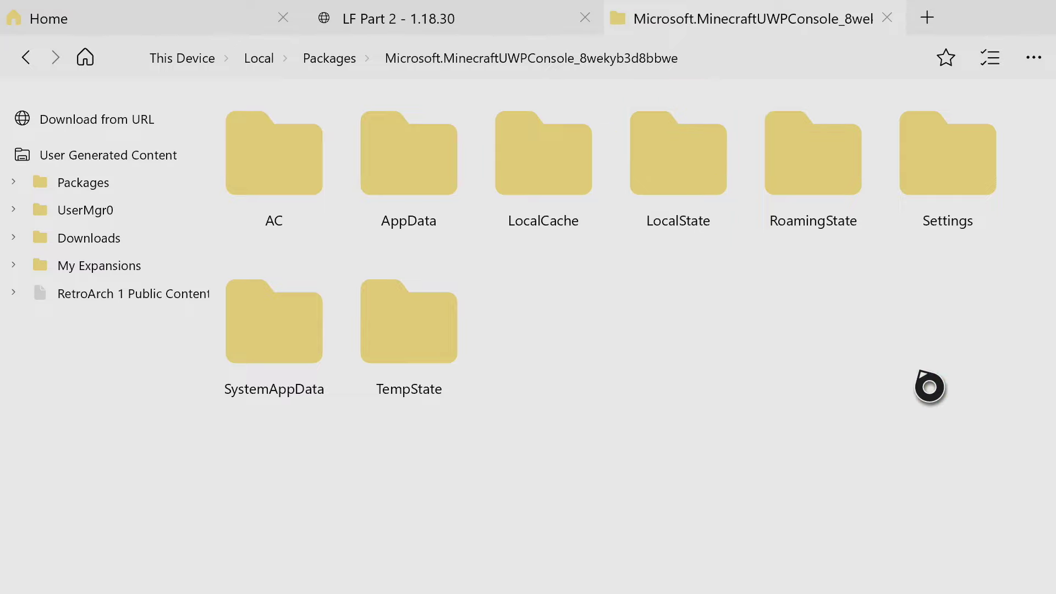
right_click(931, 385)
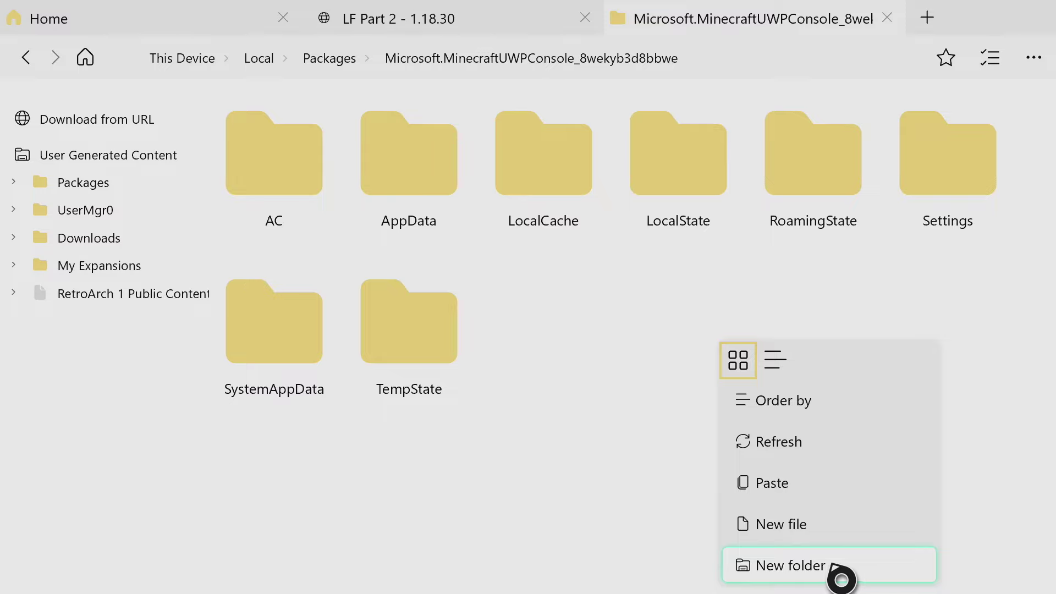
left_click(683, 200)
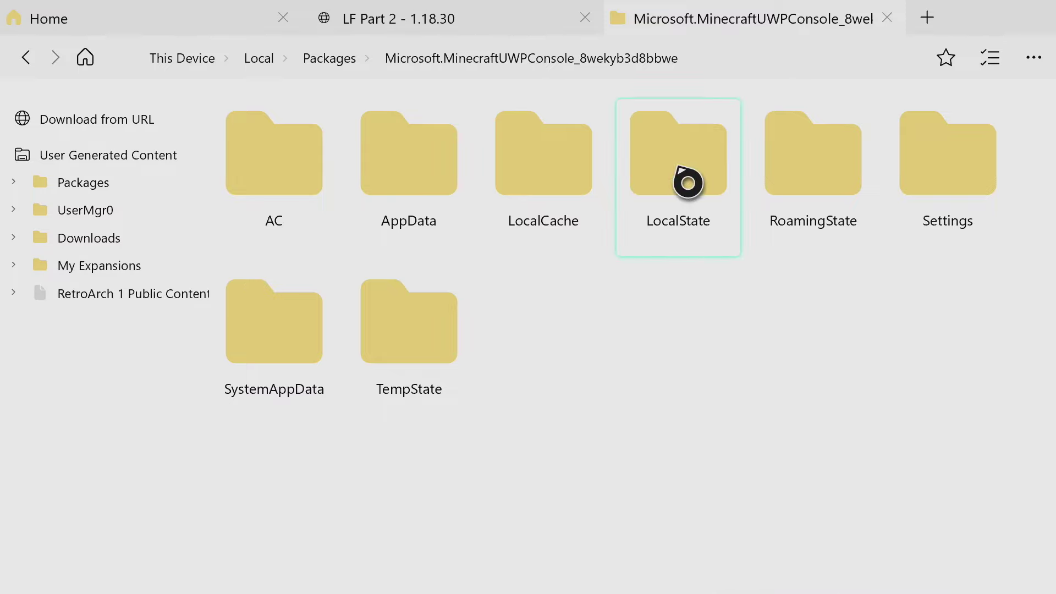
double_click(687, 182)
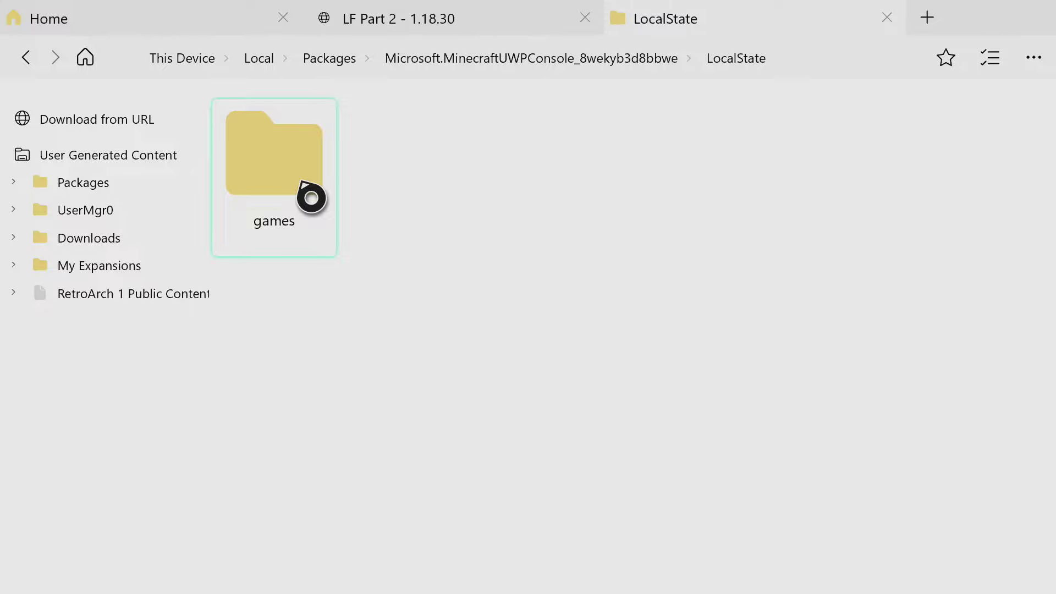
double_click(310, 198)
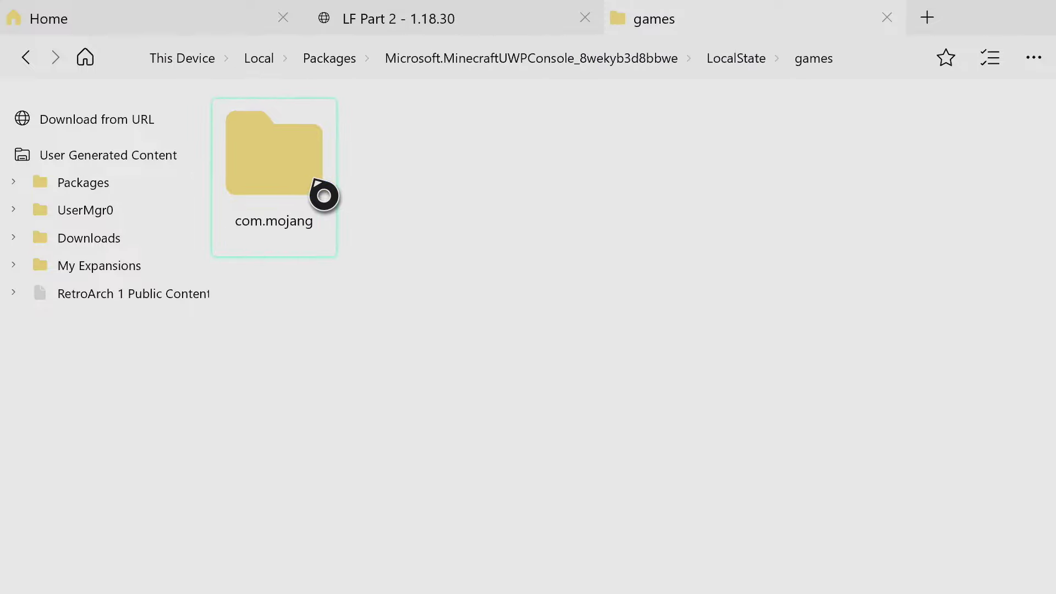
double_click(299, 163)
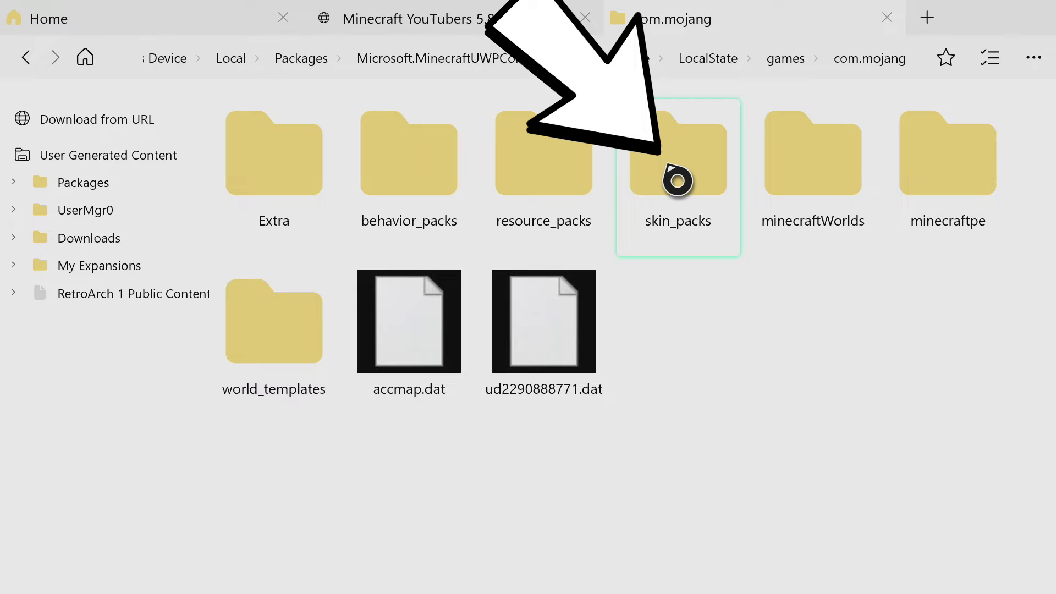
Step: Paste the Minecraft YouTubers pack into the skin_packs folder
double_click(677, 181)
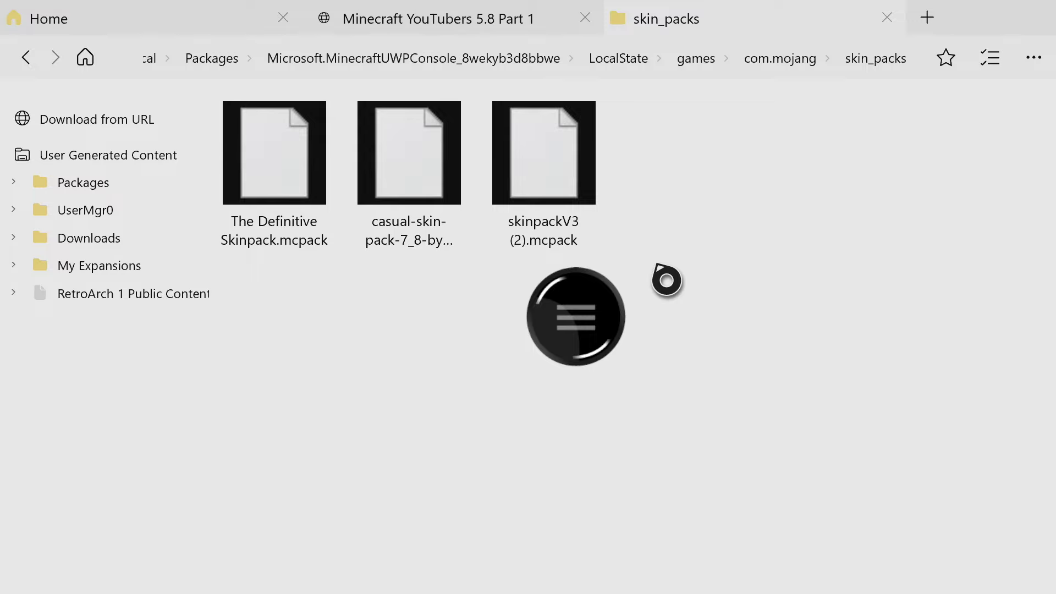
right_click(665, 278)
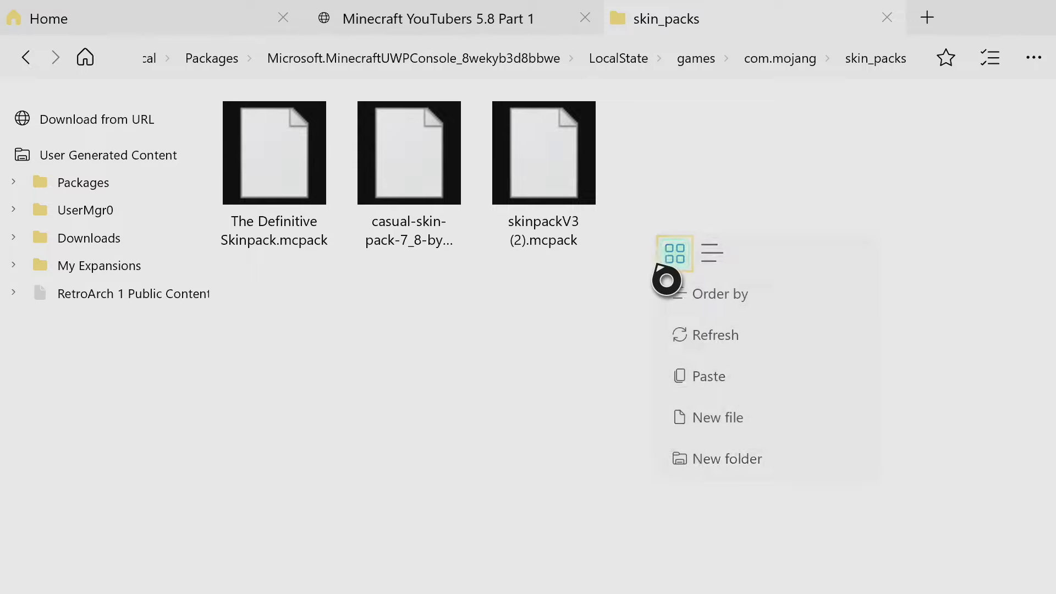
left_click(734, 384)
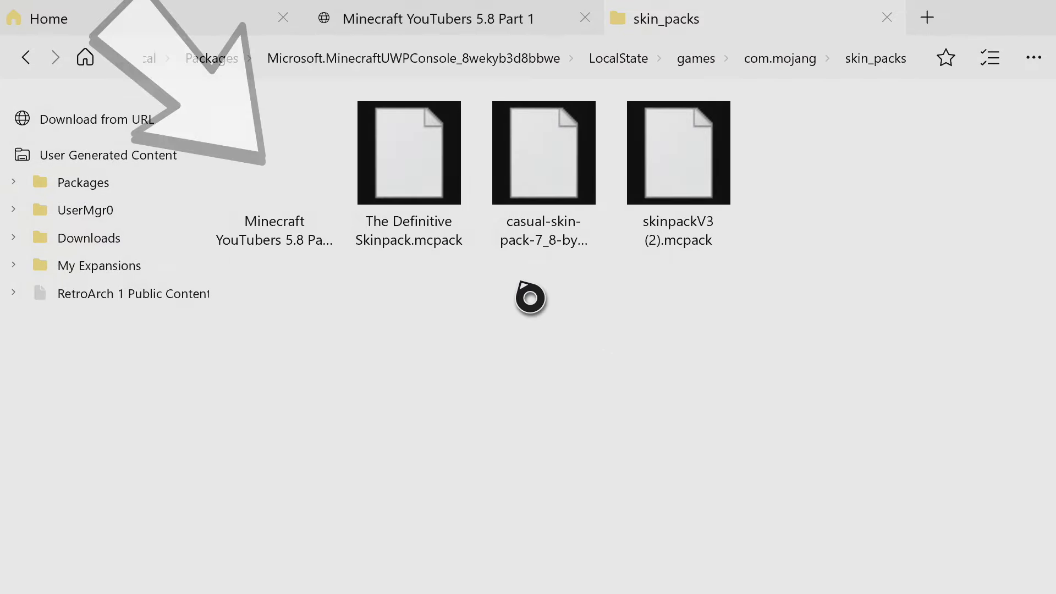